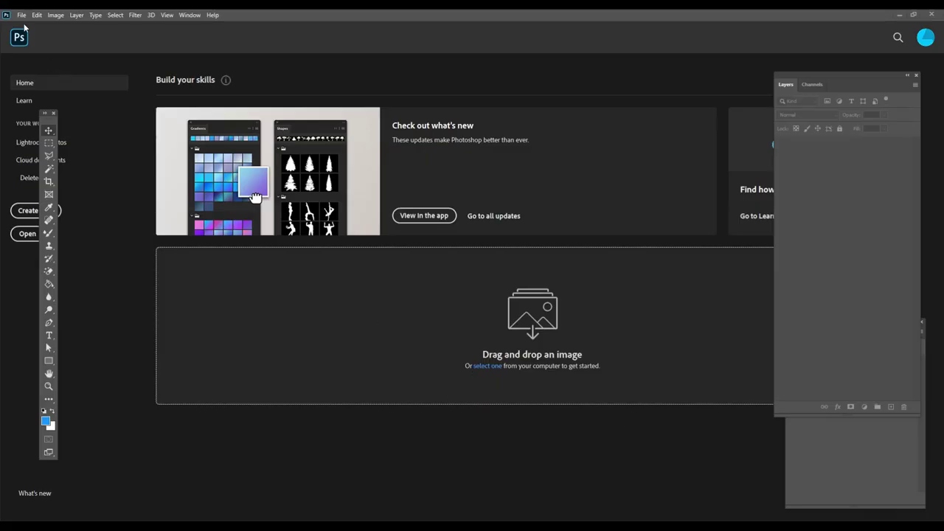
# - Create a new 1000 × 1000 px document in RGB Color mode
pyautogui.click(21, 15)
pyautogui.click(224, 60)
pyautogui.hotkey('ctrl', 'n')
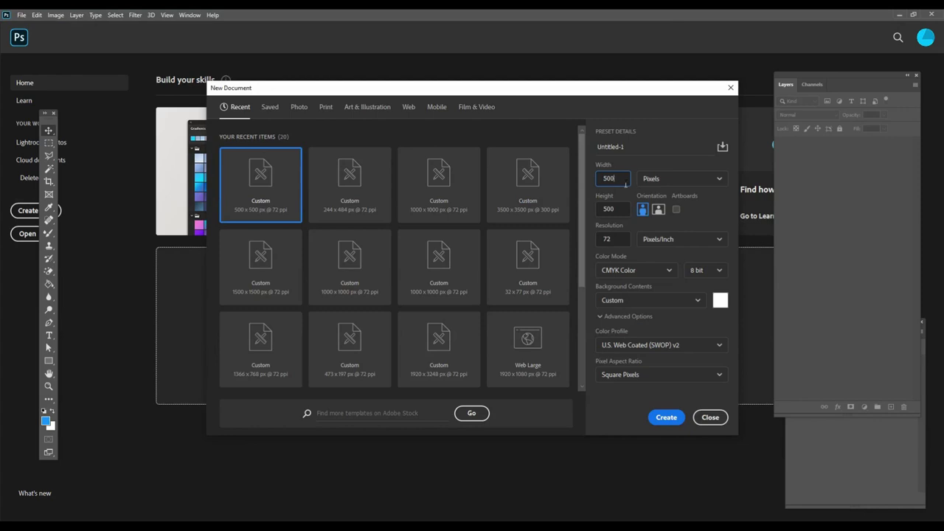
pyautogui.click(609, 211)
pyautogui.write('1000')
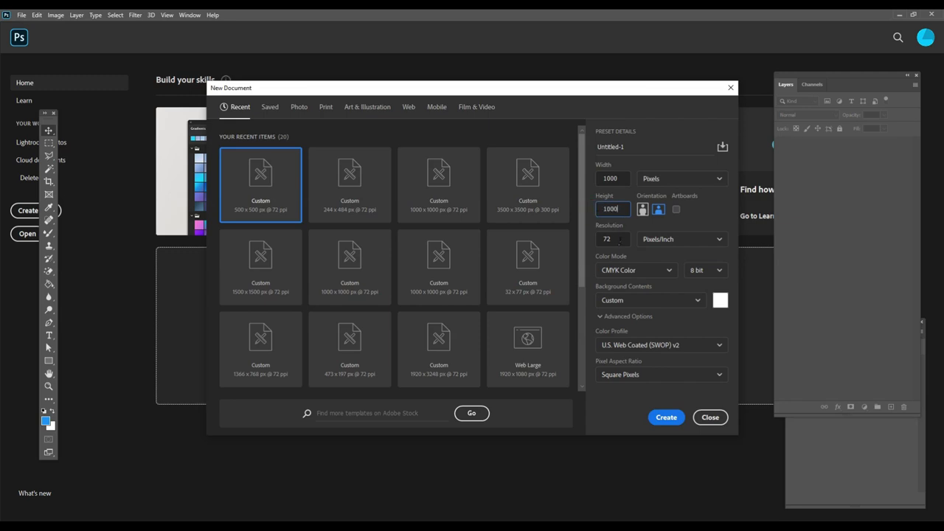
pyautogui.click(643, 270)
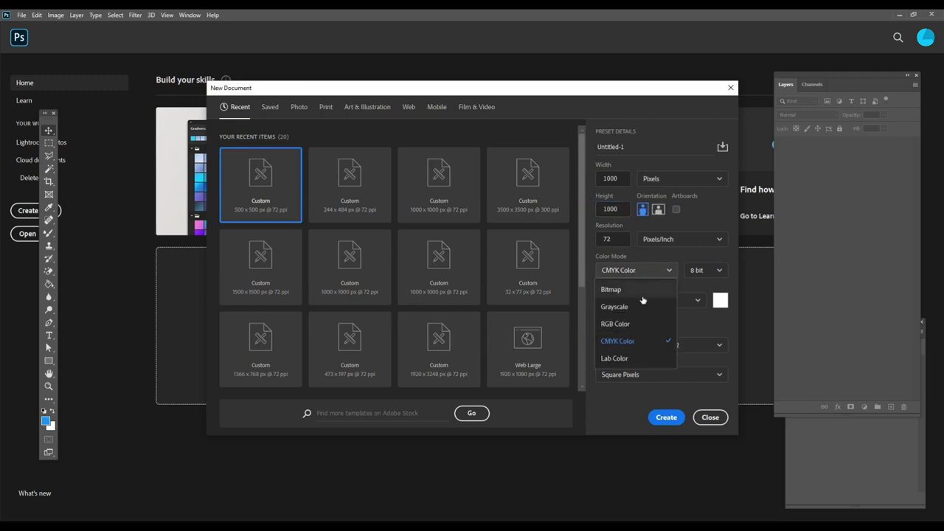
pyautogui.click(627, 324)
pyautogui.click(656, 422)
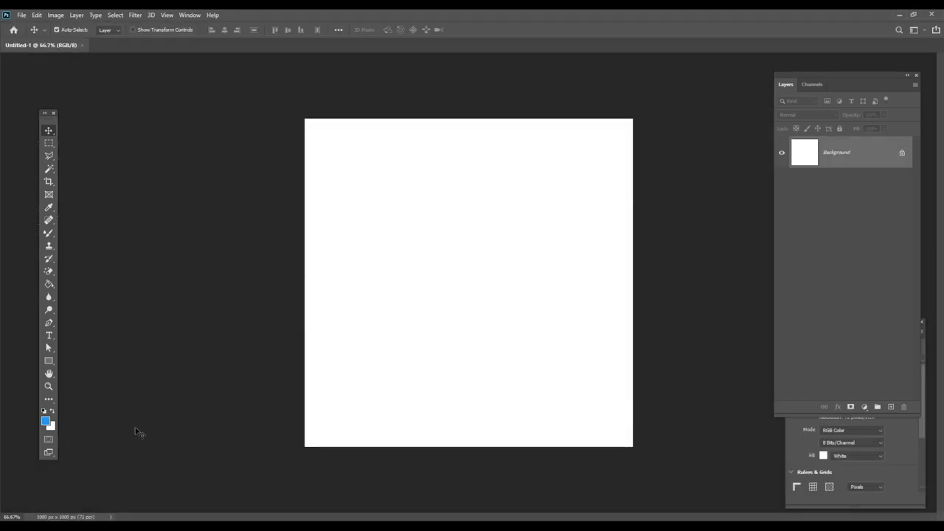
# - Fill a new layer with blue #0068bb over the white background
pyautogui.click(45, 422)
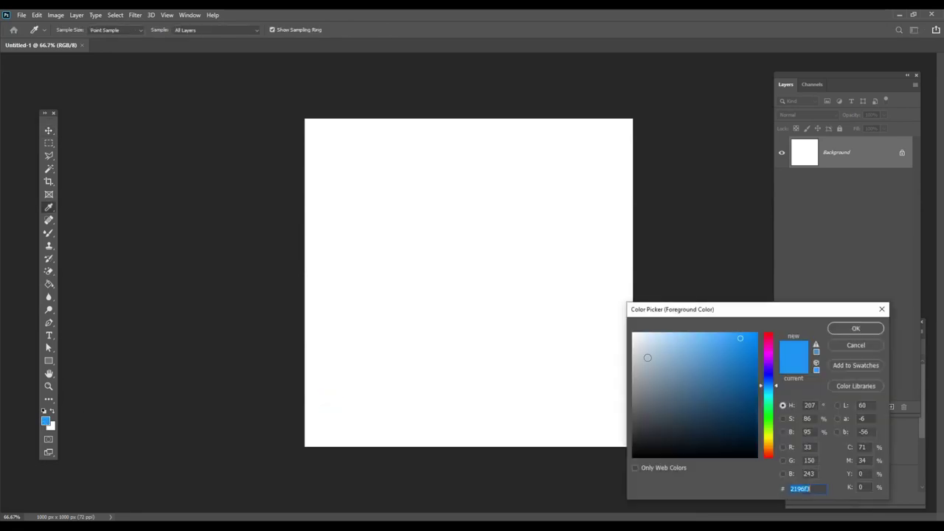
pyautogui.moveTo(754, 379); pyautogui.dragTo(774, 369)
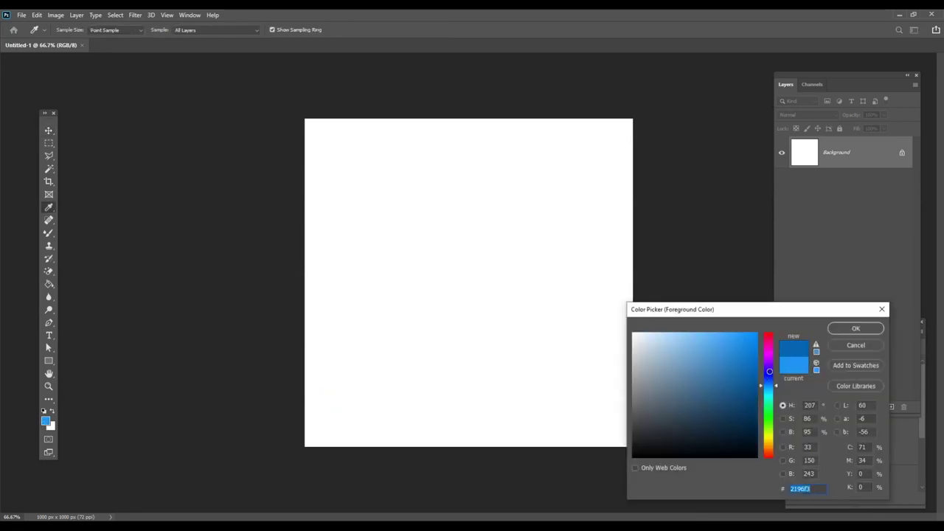
pyautogui.click(860, 327)
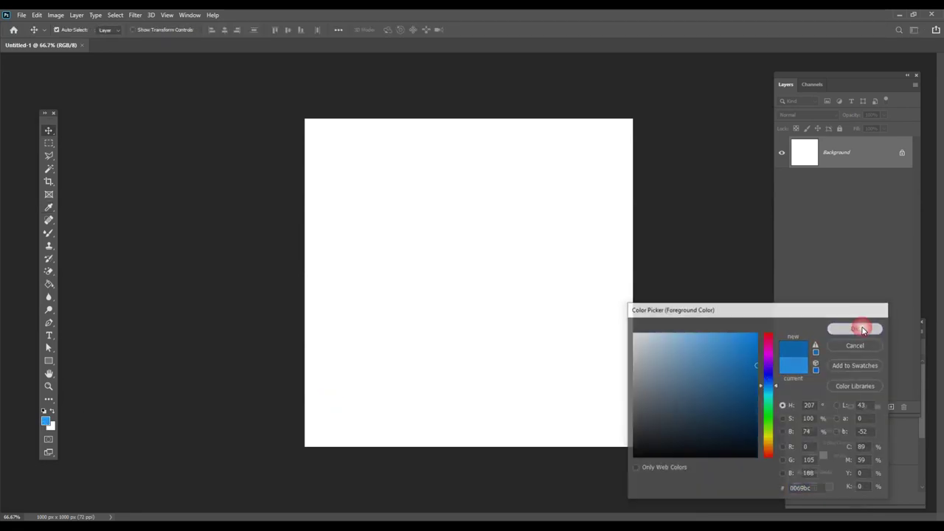
pyautogui.click(891, 407)
pyautogui.click(49, 284)
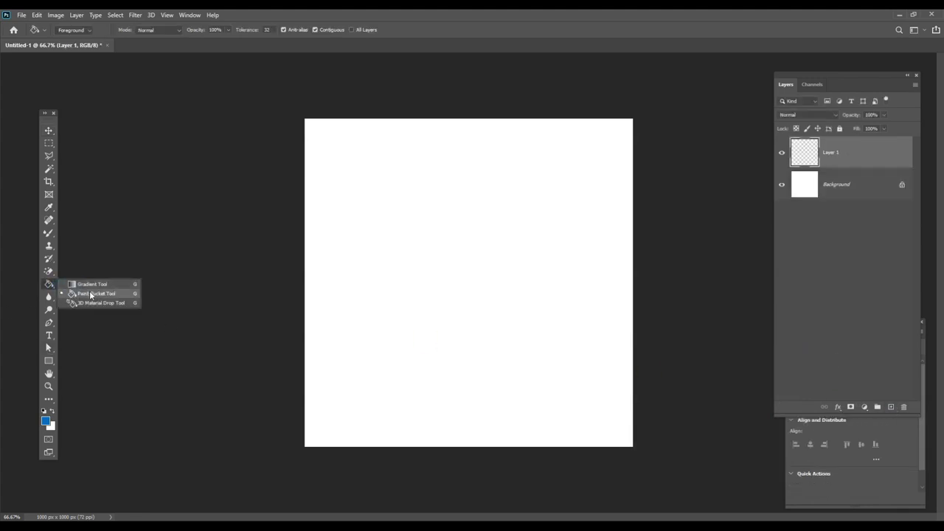
pyautogui.click(91, 294)
pyautogui.click(430, 285)
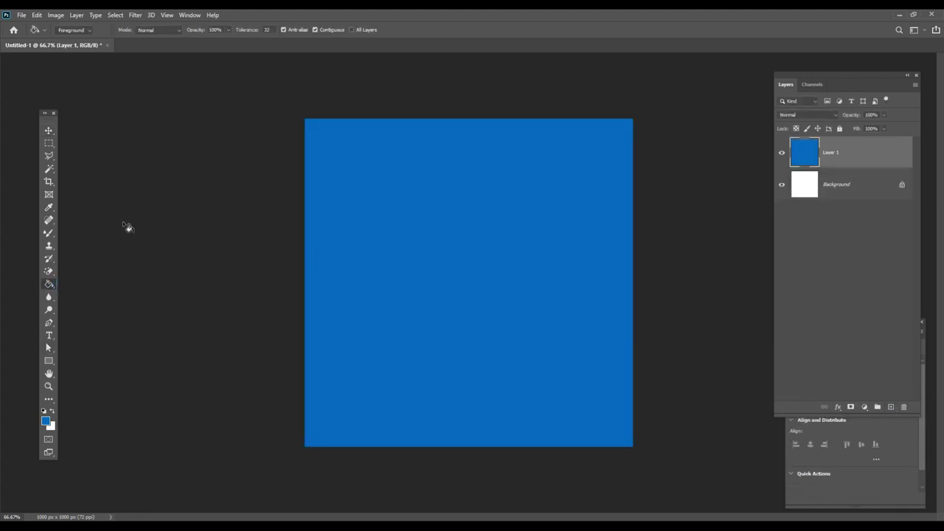
pyautogui.click(50, 132)
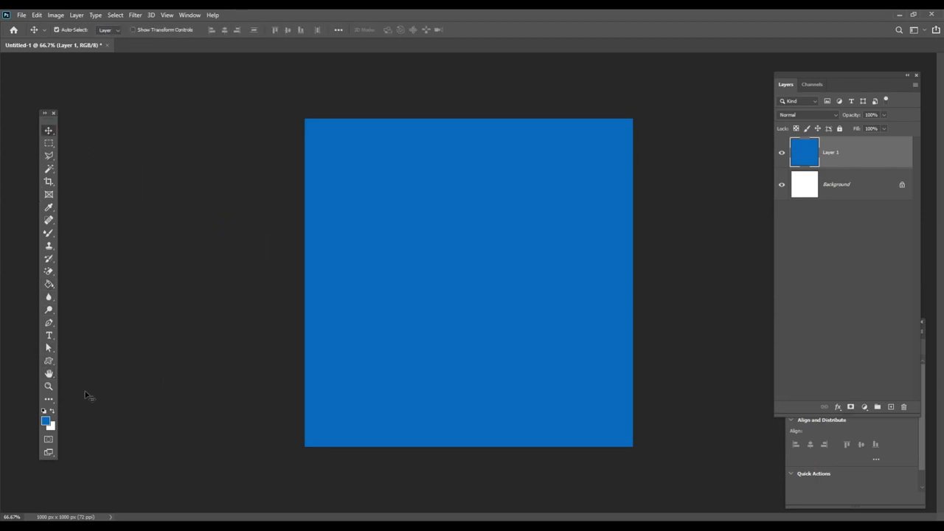
# - Set the foreground colour to yellow #bca800
pyautogui.click(45, 421)
pyautogui.click(768, 438)
pyautogui.click(748, 338)
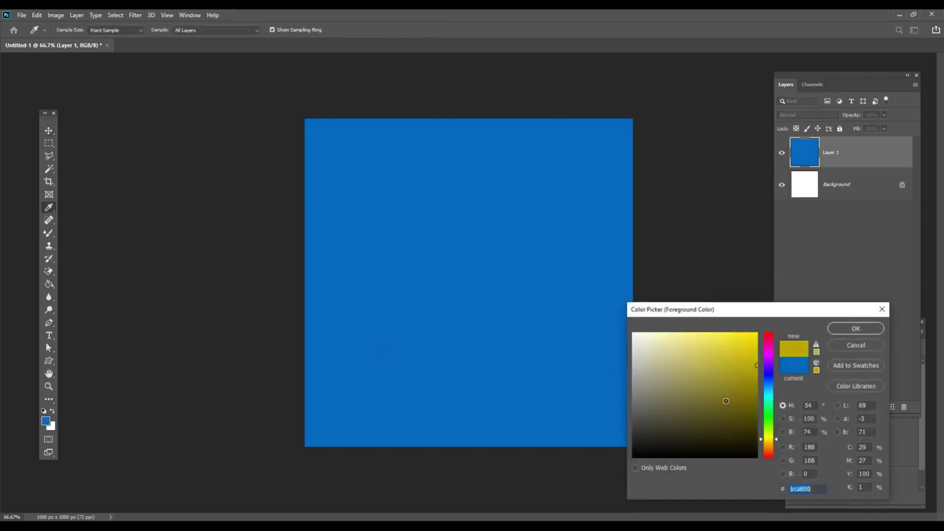
pyautogui.click(856, 328)
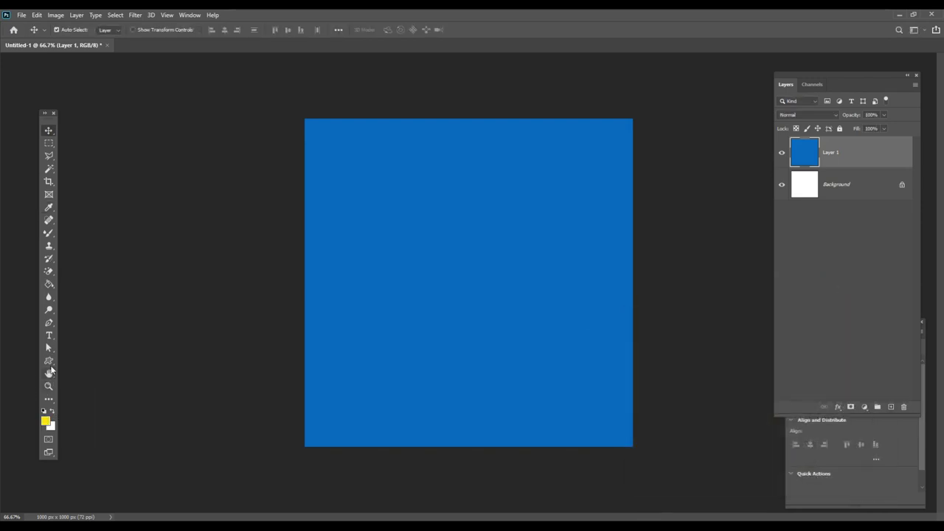
# - Draw a large chevron arrow custom shape filled with yellow
pyautogui.moveTo(48, 360); pyautogui.dragTo(108, 409)
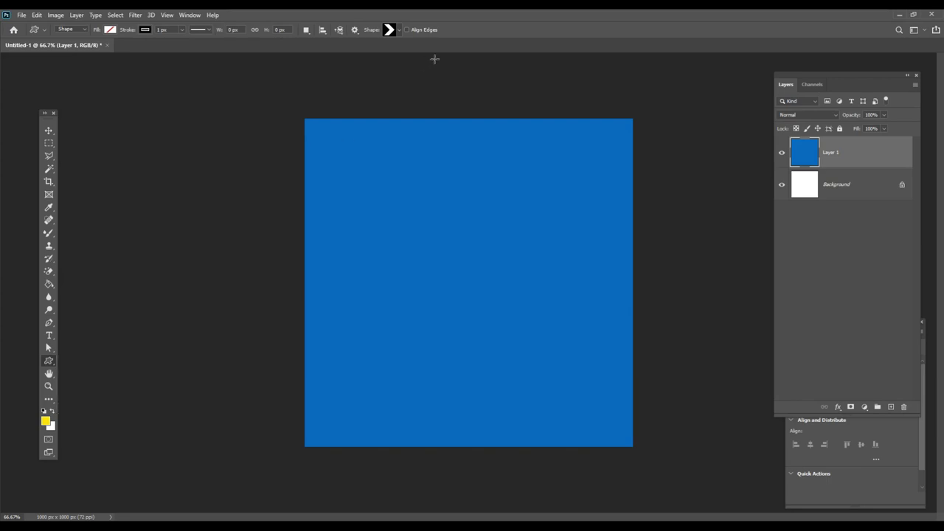
pyautogui.click(399, 30)
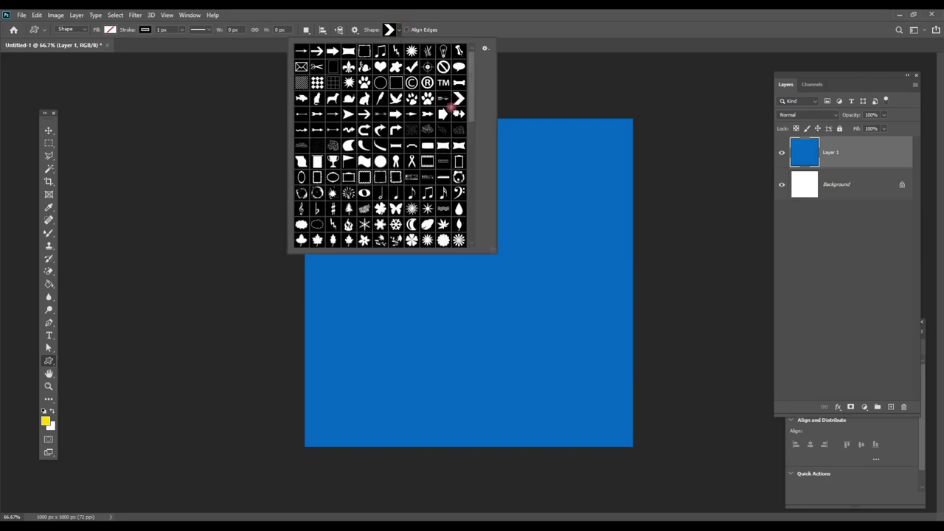
pyautogui.click(588, 16)
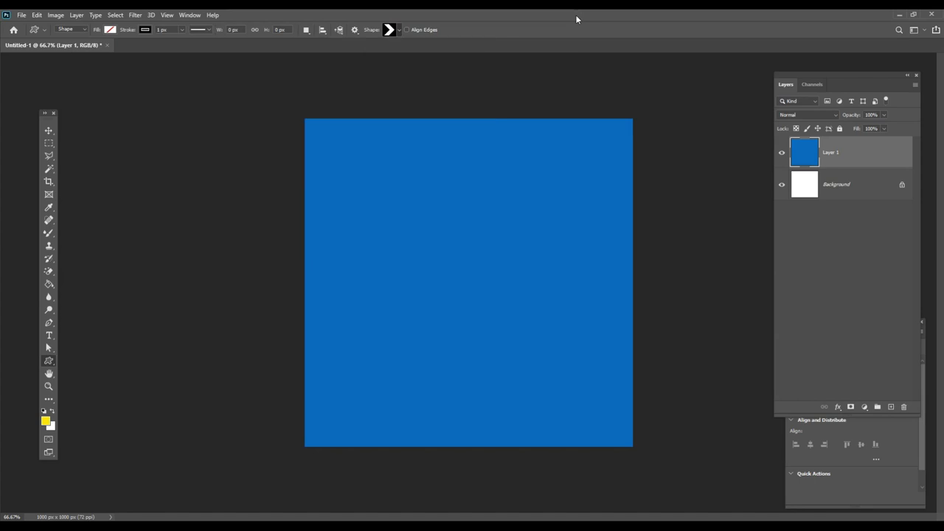
pyautogui.moveTo(261, 241)
pyautogui.mouseDown()
pyautogui.moveTo(457, 420)
pyautogui.moveTo(472, 417)
pyautogui.mouseUp()
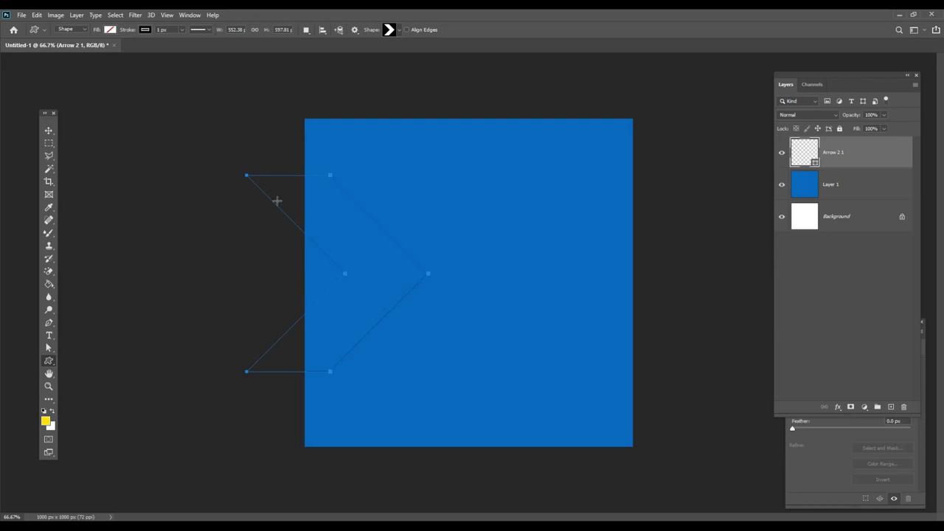
pyautogui.click(111, 31)
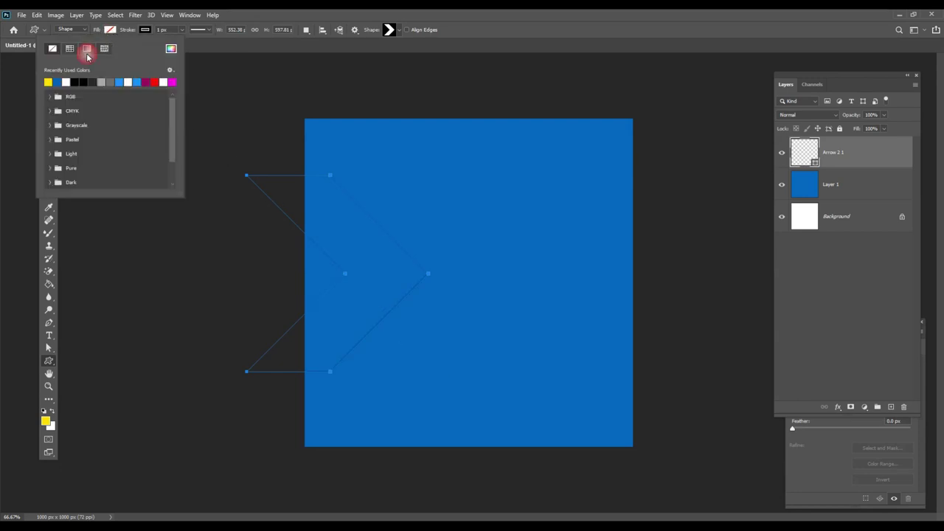
pyautogui.click(48, 82)
# - Move the chevron onto the canvas and narrow it to about 73% width
pyautogui.click(145, 30)
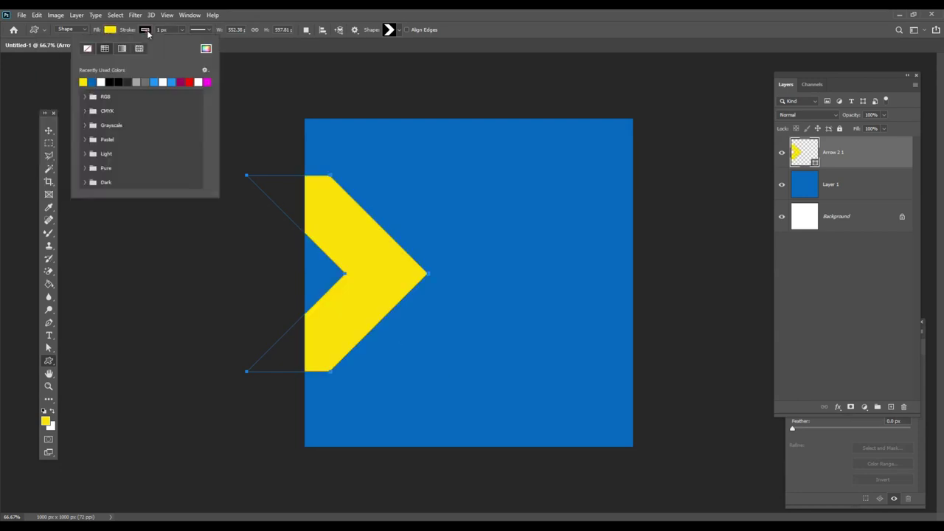
pyautogui.click(49, 130)
pyautogui.moveTo(379, 288); pyautogui.dragTo(467, 299)
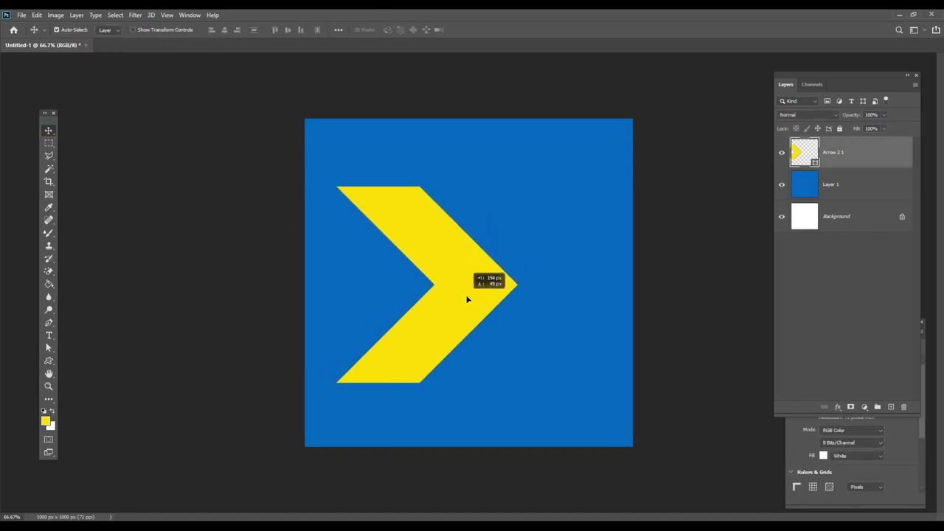
pyautogui.hotkey('ctrl', 't')
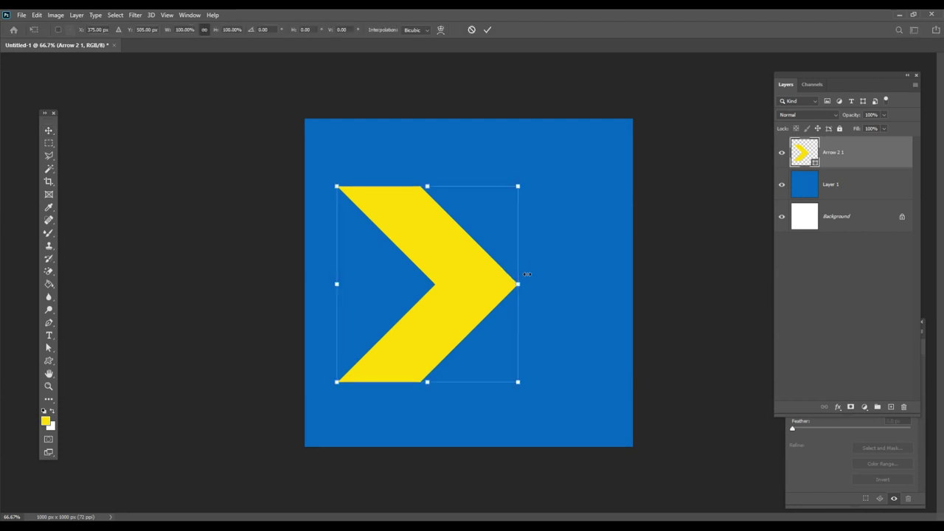
pyautogui.moveTo(528, 288); pyautogui.dragTo(344, 294)
# - Reposition the chevron so it hangs partly off the left edge
pyautogui.press('Return')
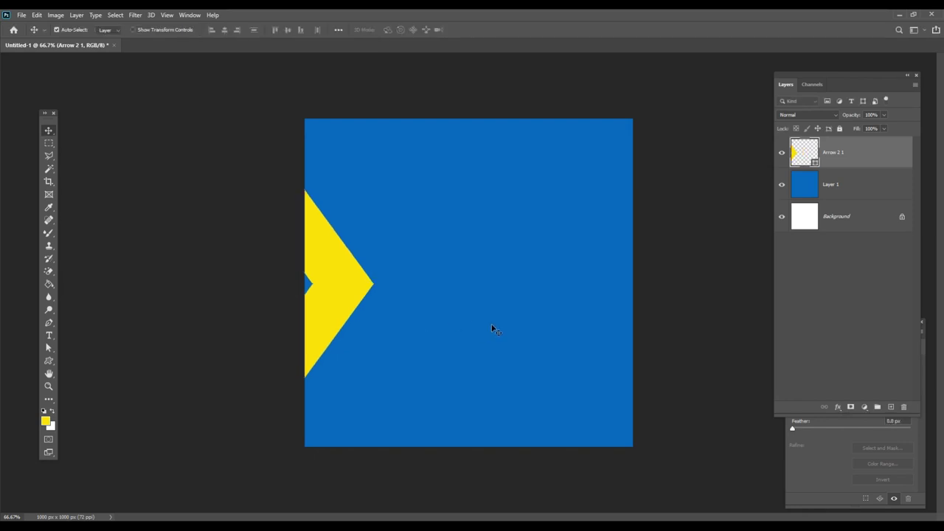
pyautogui.press('ctrl')
pyautogui.hotkey('ctrl', 't')
pyautogui.moveTo(354, 289)
pyautogui.mouseDown()
pyautogui.moveTo(443, 296)
pyautogui.moveTo(441, 283)
pyautogui.mouseUp()
pyautogui.moveTo(385, 291)
pyautogui.mouseDown()
pyautogui.moveTo(350, 293)
pyautogui.moveTo(417, 296)
pyautogui.mouseUp()
pyautogui.press('Return')
# - Duplicate the chevrons to the right so four run evenly across the poster
pyautogui.moveTo(344, 304); pyautogui.dragTo(476, 293)
pyautogui.press('Right')
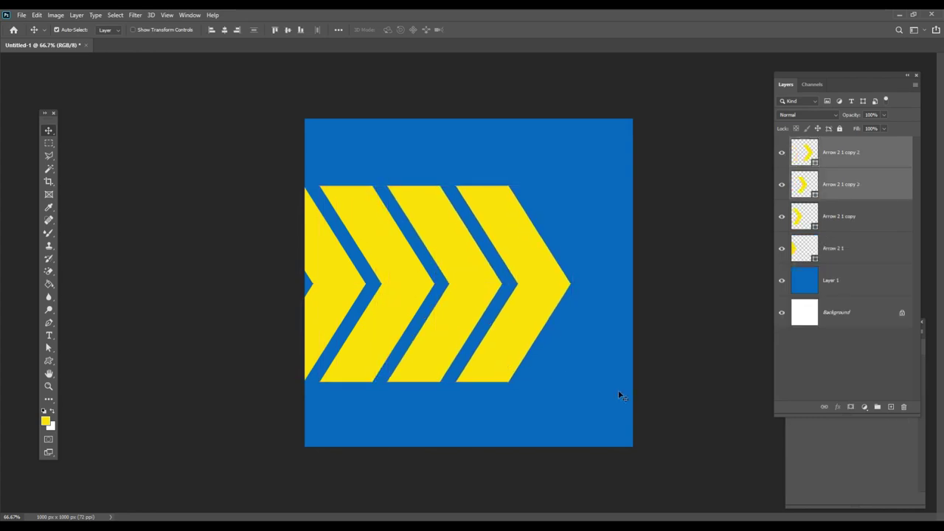
pyautogui.press('Right')
pyautogui.click(716, 286)
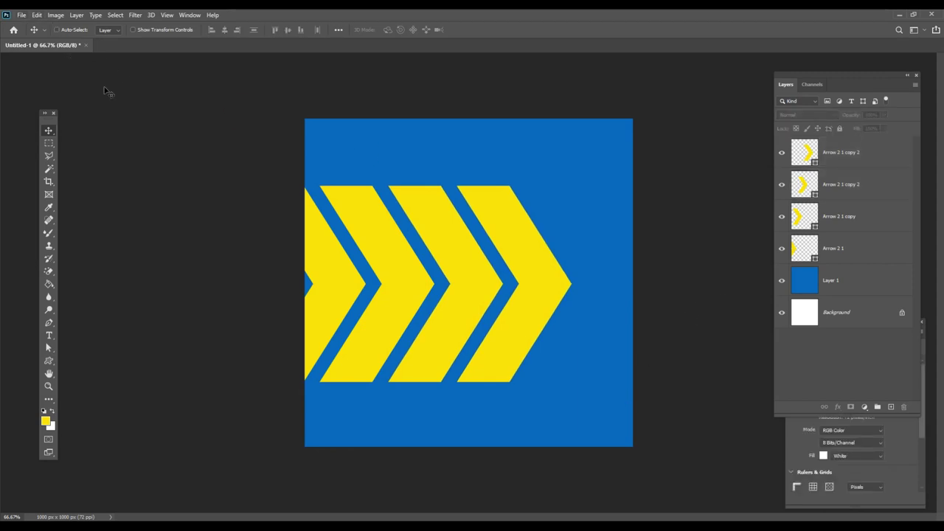
pyautogui.keyDown('ctrl'); pyautogui.click(516, 236); pyautogui.keyUp('ctrl')
# - Open 2.png and drag the car photo into the poster as Layer 2
pyautogui.click(21, 15)
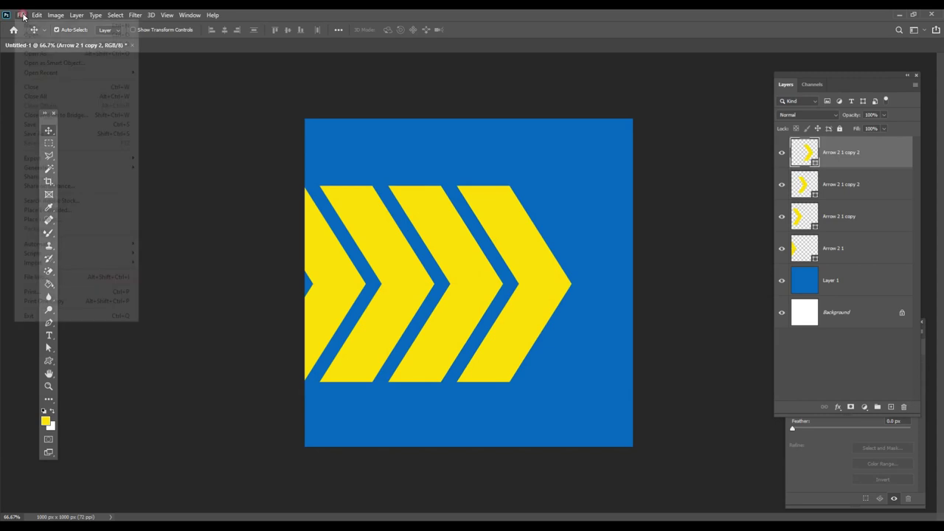
pyautogui.click(33, 34)
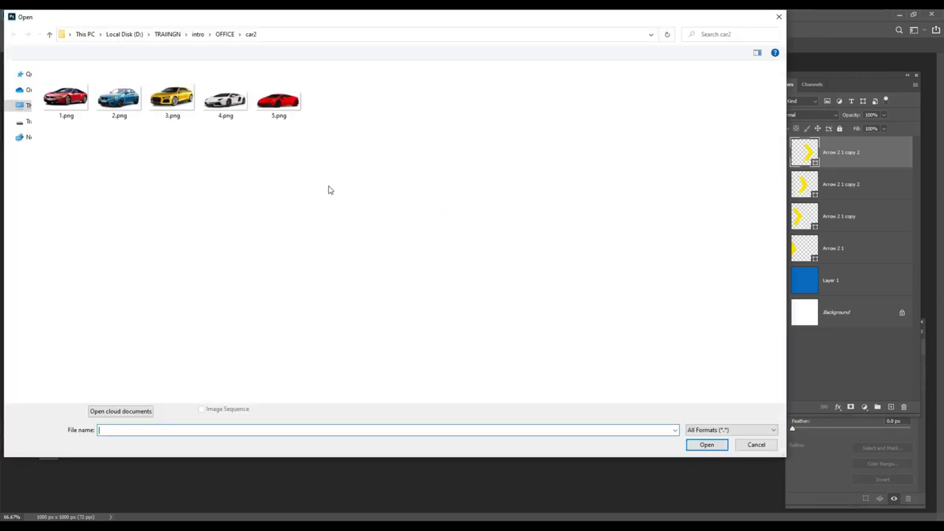
pyautogui.doubleClick(119, 92)
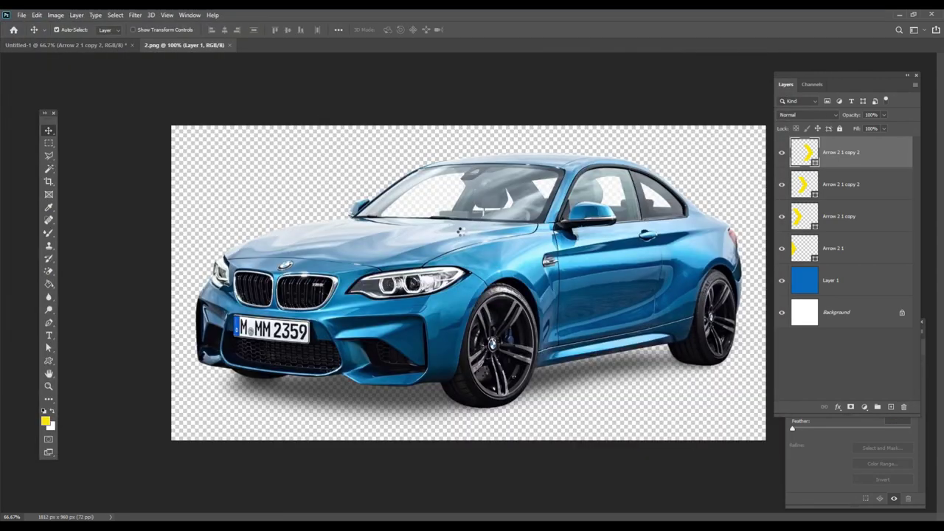
pyautogui.moveTo(239, 172)
pyautogui.mouseDown()
pyautogui.moveTo(191, 162)
pyautogui.moveTo(153, 80)
pyautogui.mouseUp()
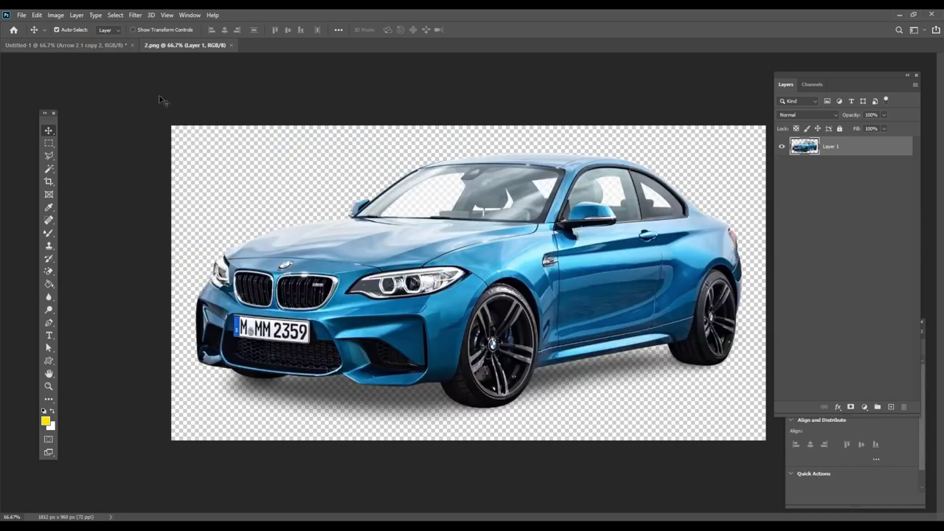
pyautogui.click(352, 287)
pyautogui.moveTo(353, 288); pyautogui.dragTo(453, 316)
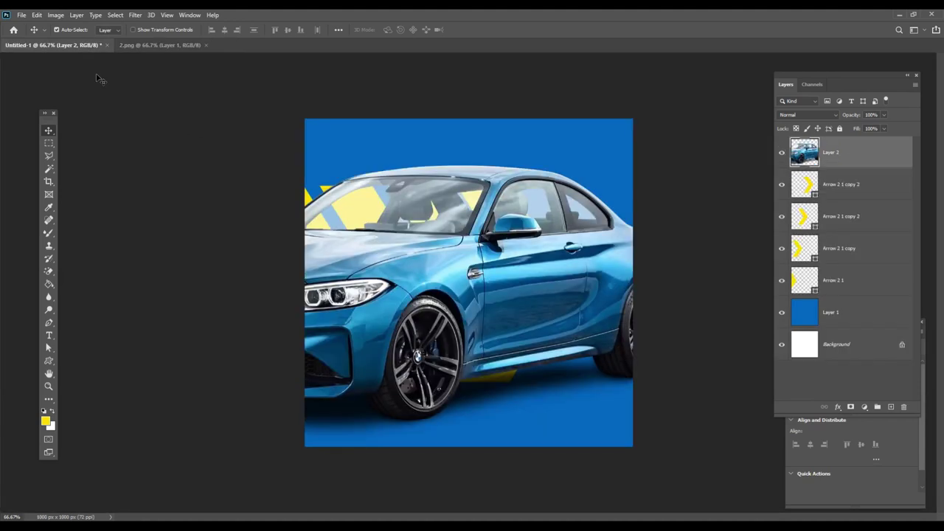
pyautogui.click(37, 16)
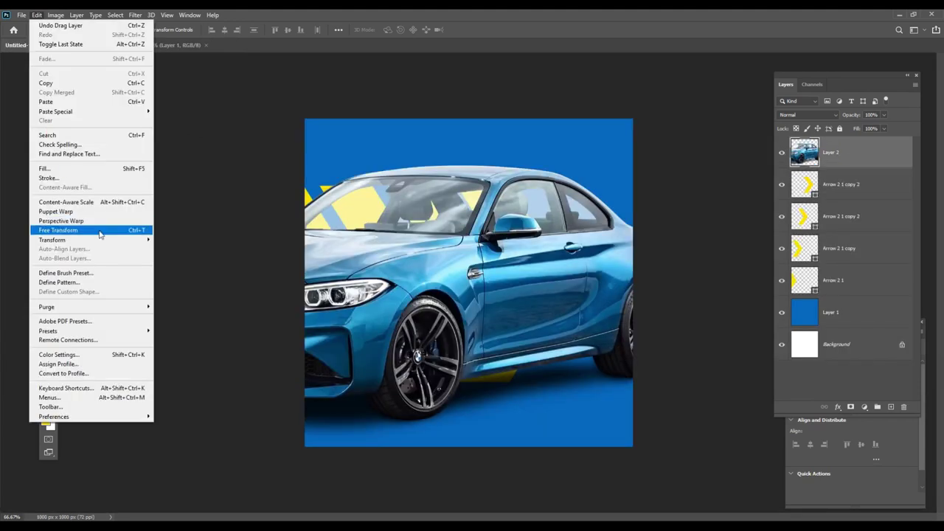
# - Mirror the car horizontally so it faces right
pyautogui.click(103, 232)
pyautogui.rightClick(405, 245)
pyautogui.click(452, 423)
pyautogui.rightClick(539, 301)
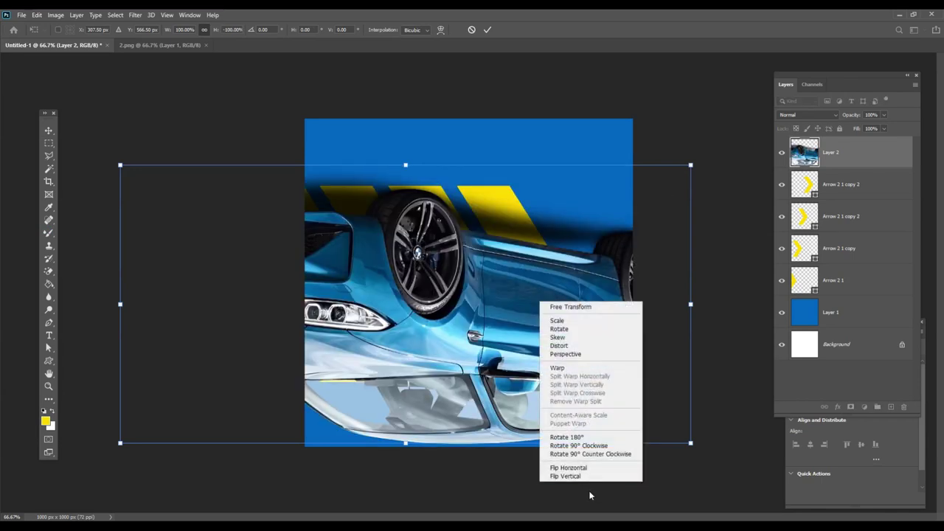
pyautogui.click(591, 468)
pyautogui.rightClick(558, 301)
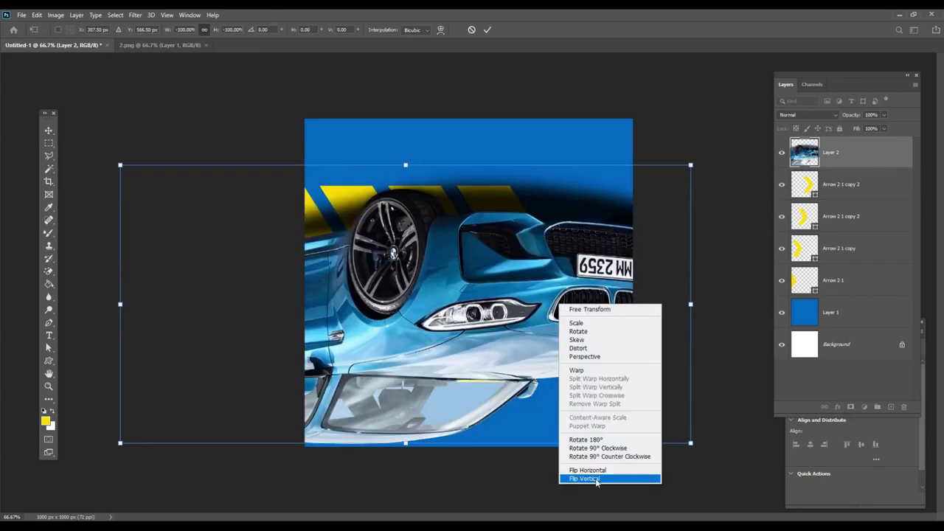
pyautogui.click(583, 477)
# - Shrink the car to about 64% over the chevrons and convert Layer 2 to a smart object
pyautogui.moveTo(690, 166); pyautogui.dragTo(484, 267)
pyautogui.moveTo(454, 322); pyautogui.dragTo(603, 268)
pyautogui.press('Return')
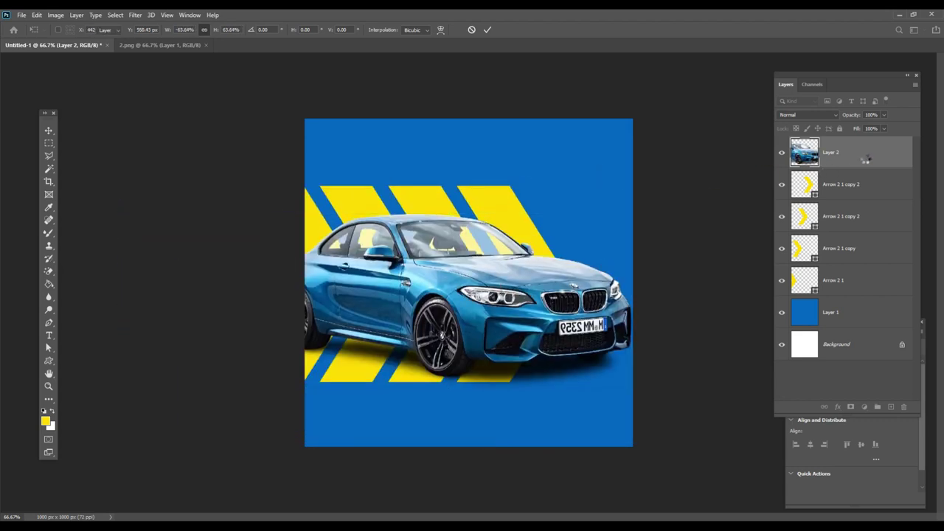
pyautogui.rightClick(841, 155)
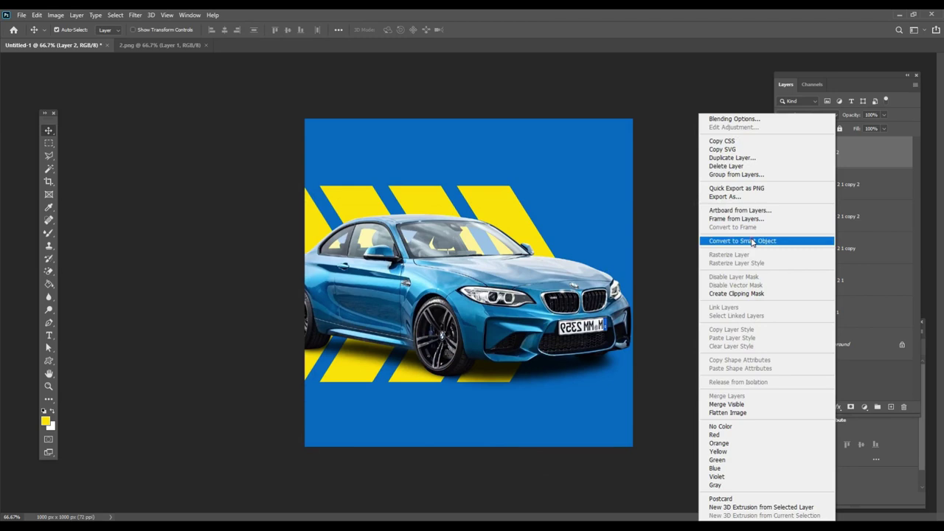
pyautogui.click(760, 240)
pyautogui.moveTo(472, 294)
pyautogui.mouseDown()
pyautogui.moveTo(500, 286)
pyautogui.moveTo(488, 286)
pyautogui.mouseUp()
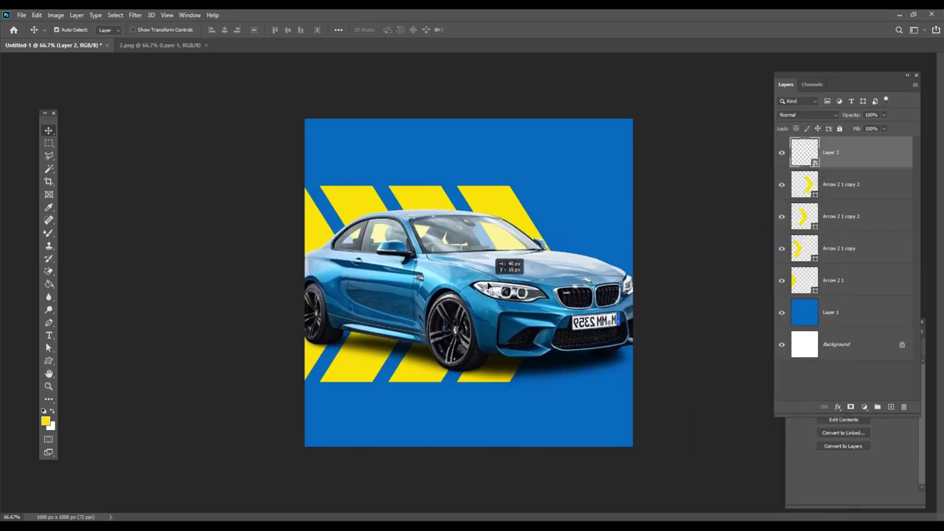
# - Try scaling the car down over the chevrons, then undo the change
pyautogui.click(36, 15)
pyautogui.moveTo(51, 240)
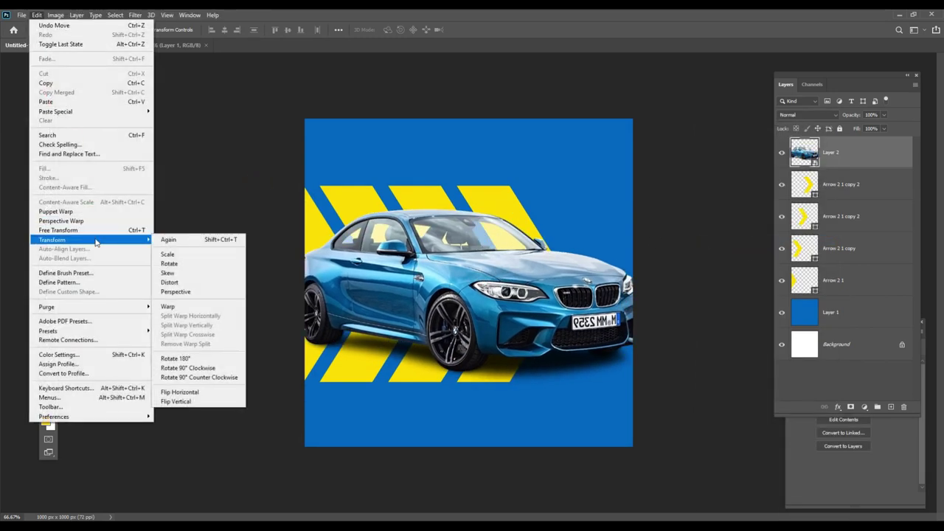
pyautogui.click(87, 230)
pyautogui.moveTo(648, 210); pyautogui.dragTo(555, 252)
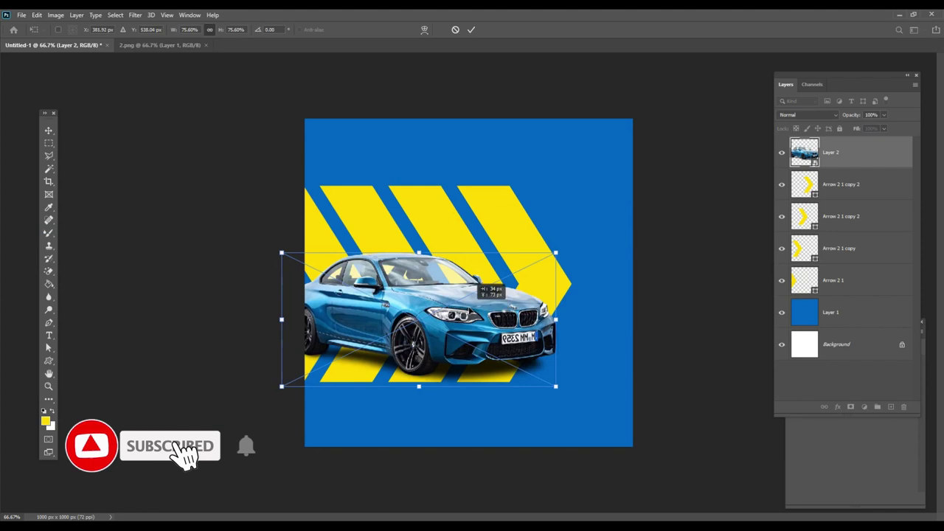
pyautogui.moveTo(480, 310); pyautogui.dragTo(473, 293)
pyautogui.press('Return')
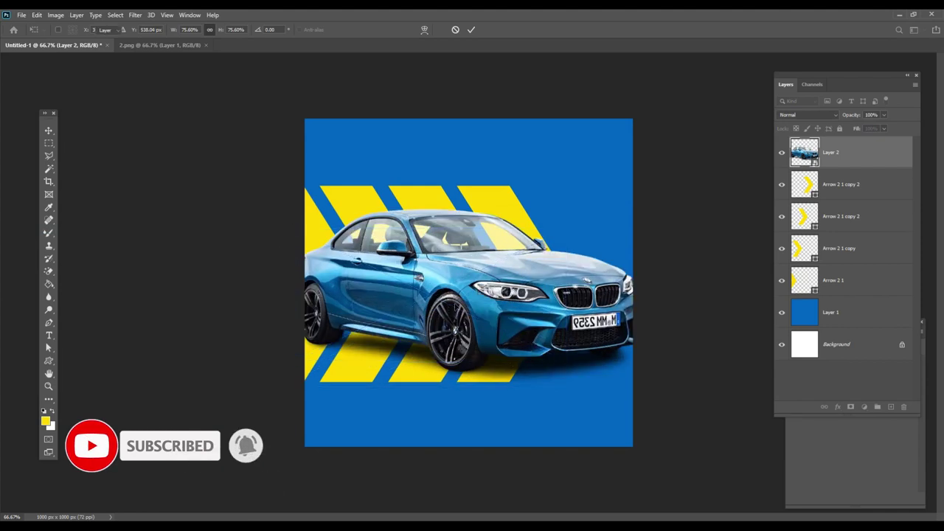
pyautogui.hotkey('ctrl', 'shift', 'z')
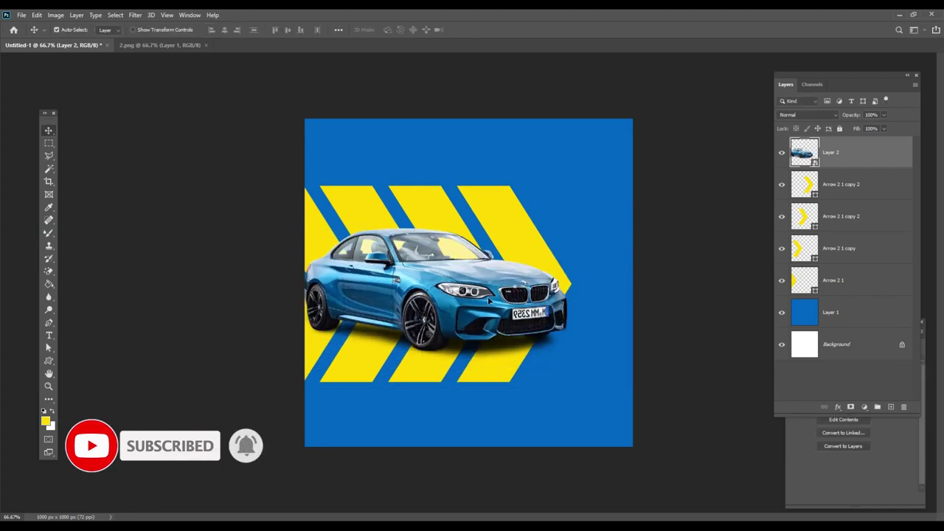
pyautogui.hotkey('ctrl', 'z')
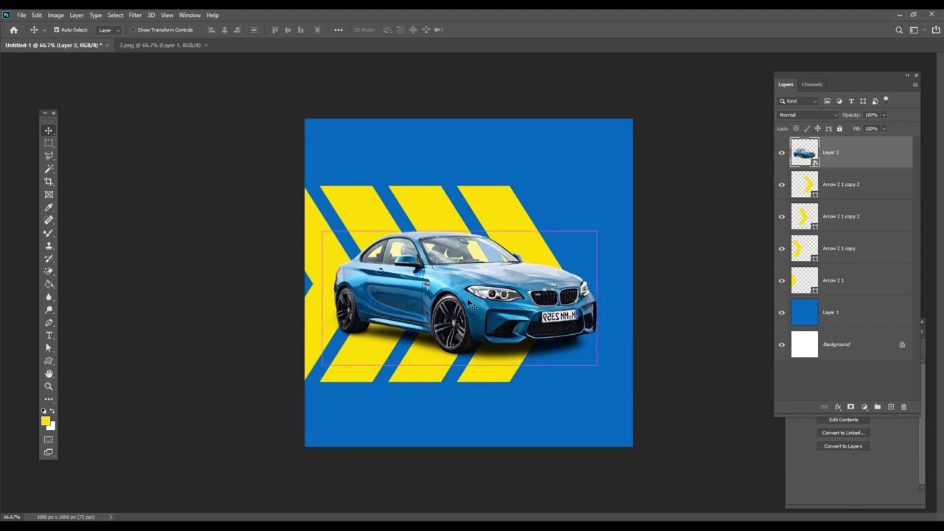
# - Enlarge the car to about 84% across the yellow chevrons
pyautogui.hotkey('ctrl', 't')
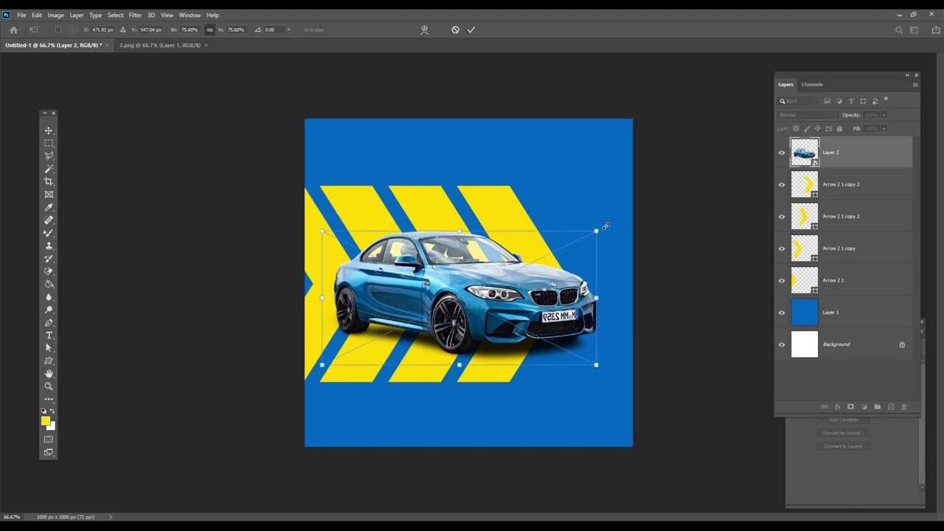
pyautogui.moveTo(610, 218); pyautogui.dragTo(570, 322)
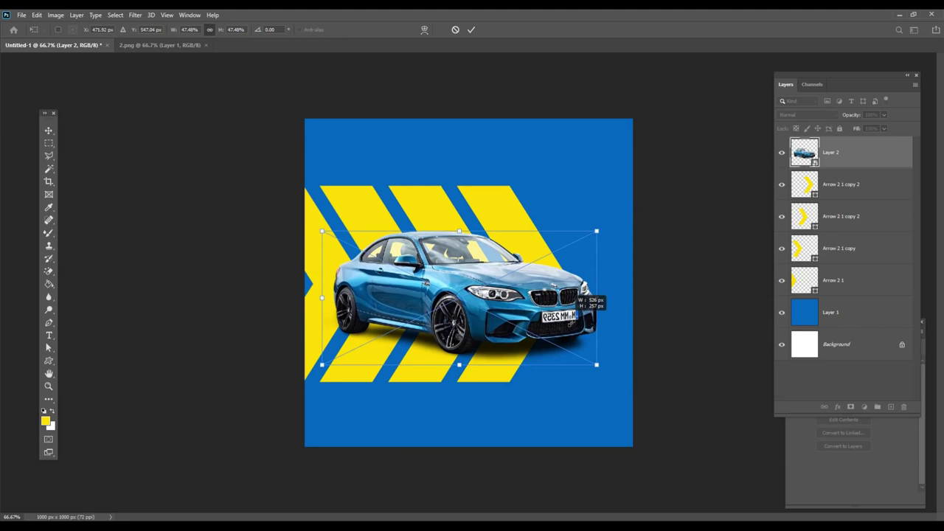
pyautogui.moveTo(547, 259); pyautogui.dragTo(612, 200)
pyautogui.hotkey('ctrl', 'z')
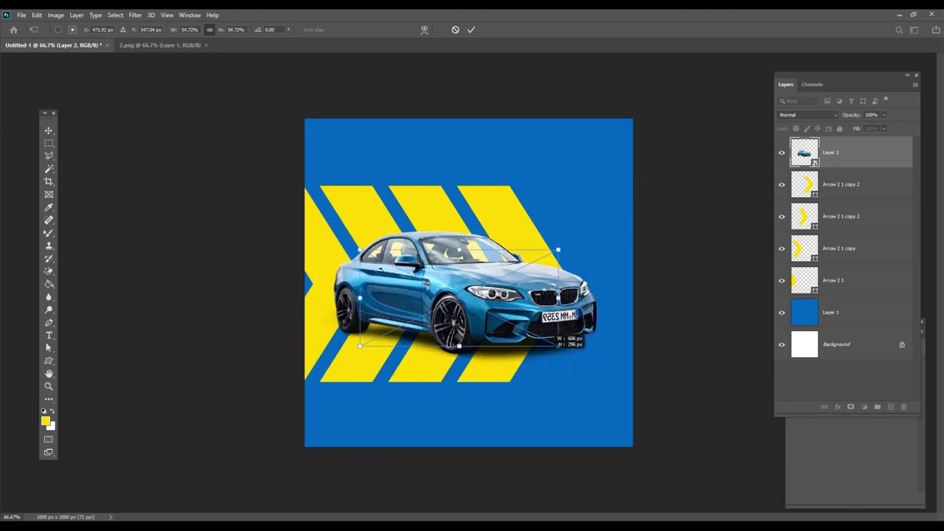
pyautogui.hotkey('ctrl', 'z')
pyautogui.moveTo(590, 232); pyautogui.dragTo(602, 201)
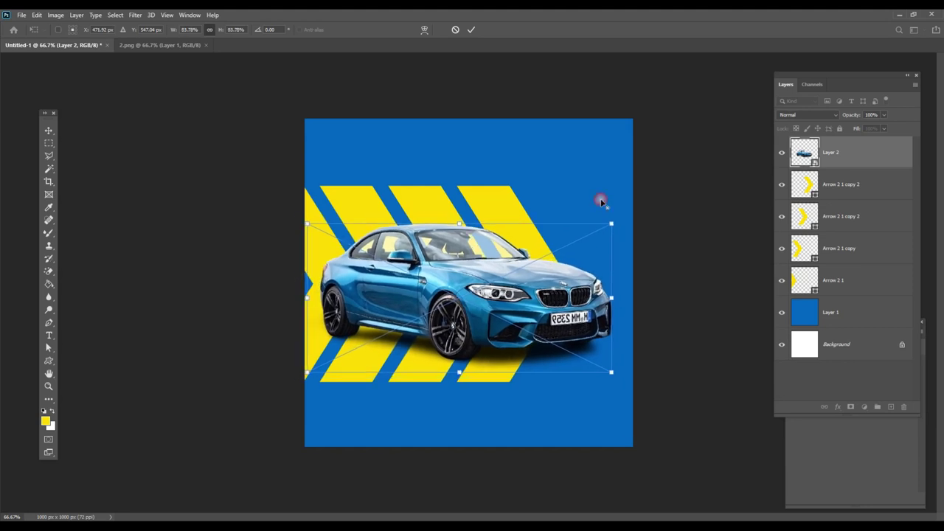
pyautogui.press('Return')
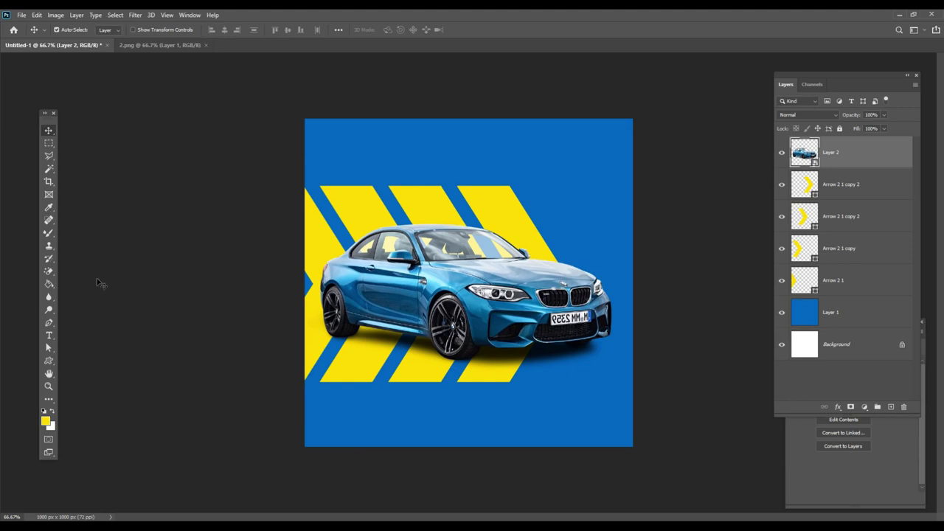
# - Add a text layer near the poster's top-left with the headline text
pyautogui.press('t')
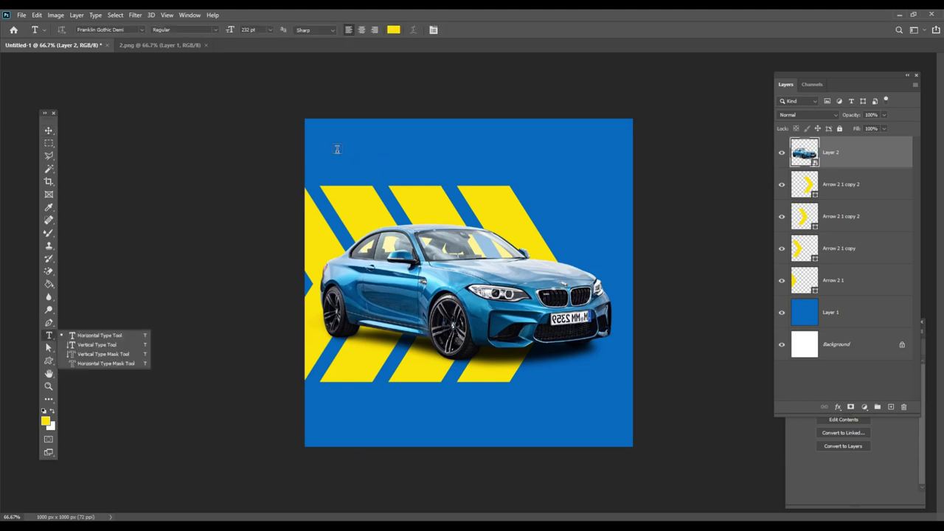
pyautogui.click(464, 166)
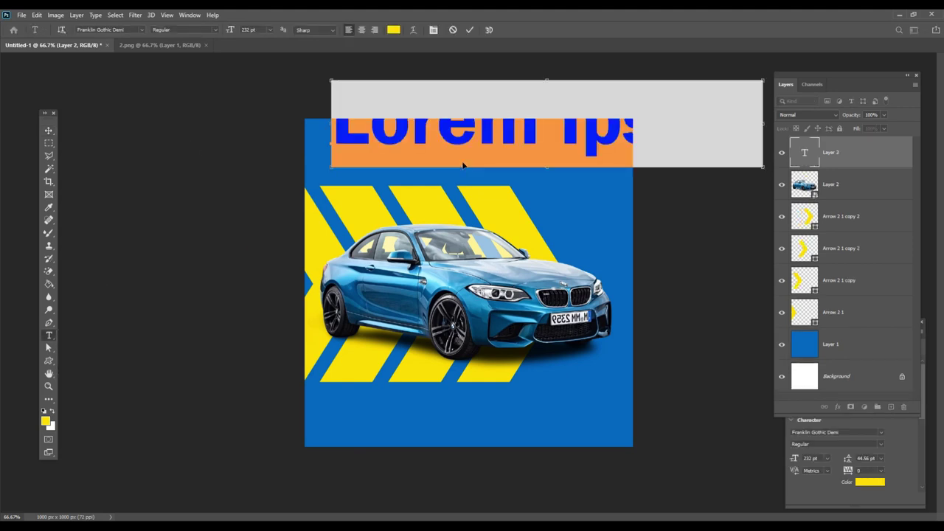
pyautogui.write('LETS RUN')
pyautogui.hotkey('ctrl', 'a')
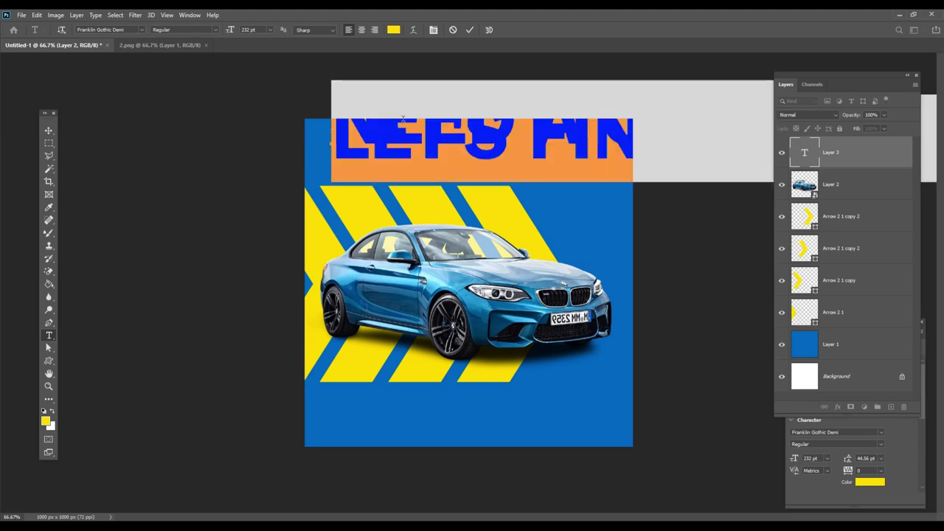
# - Set the headline to Auto leading, white #ffffff and 24 pt
pyautogui.click(433, 31)
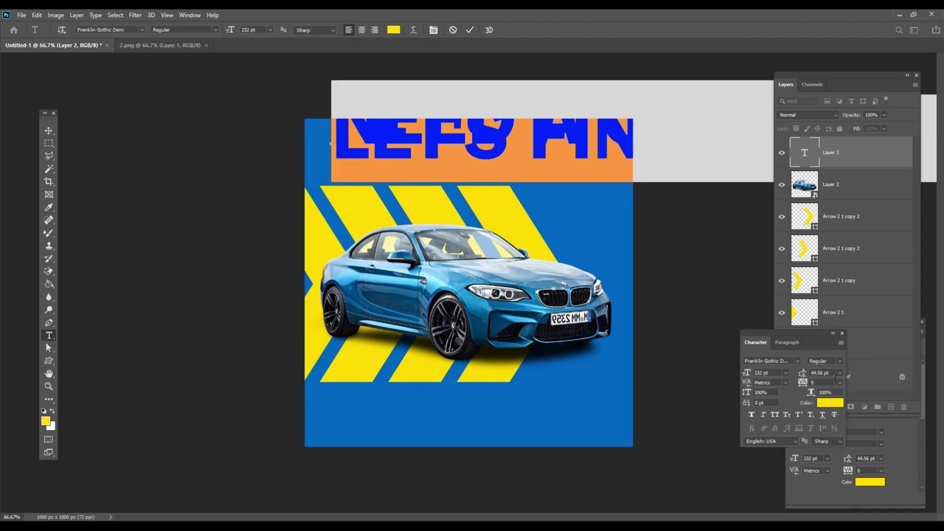
pyautogui.click(839, 374)
pyautogui.click(819, 375)
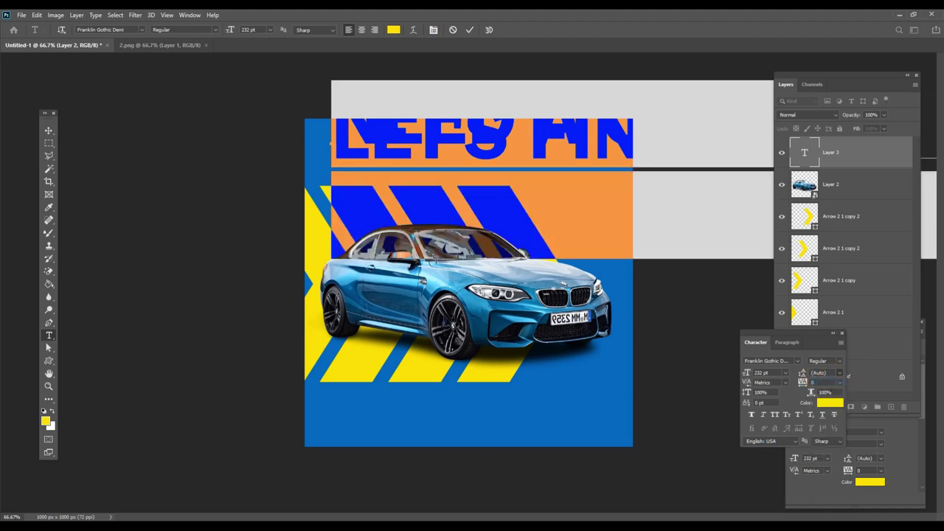
pyautogui.click(395, 30)
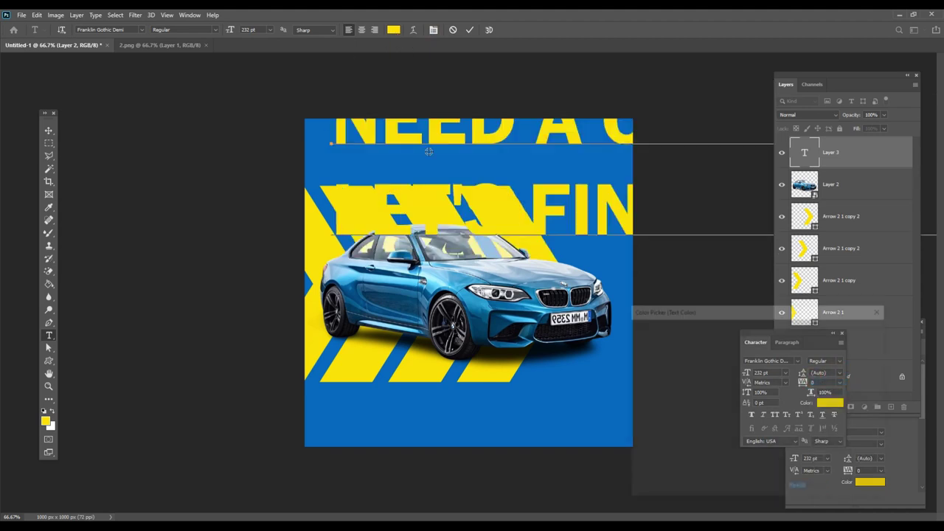
pyautogui.write('ffffff')
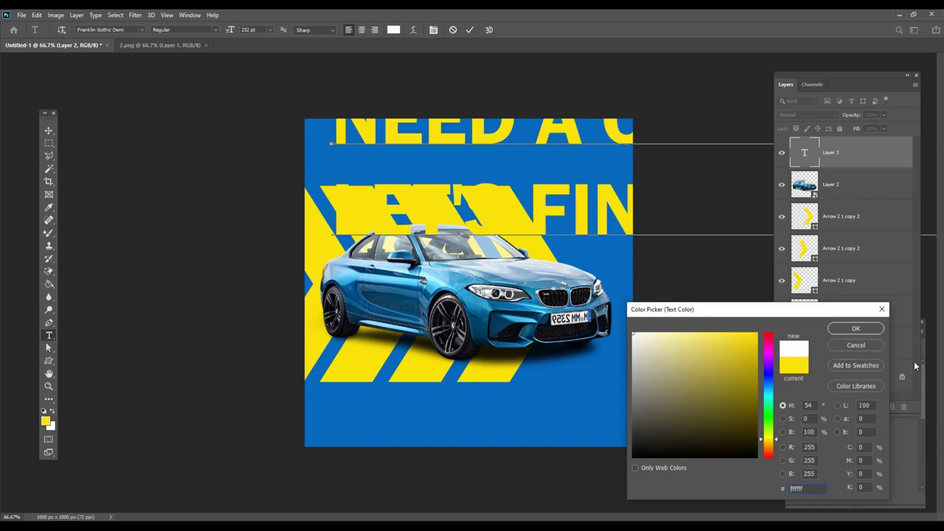
pyautogui.click(855, 328)
pyautogui.moveTo(231, 30); pyautogui.dragTo(190, 34)
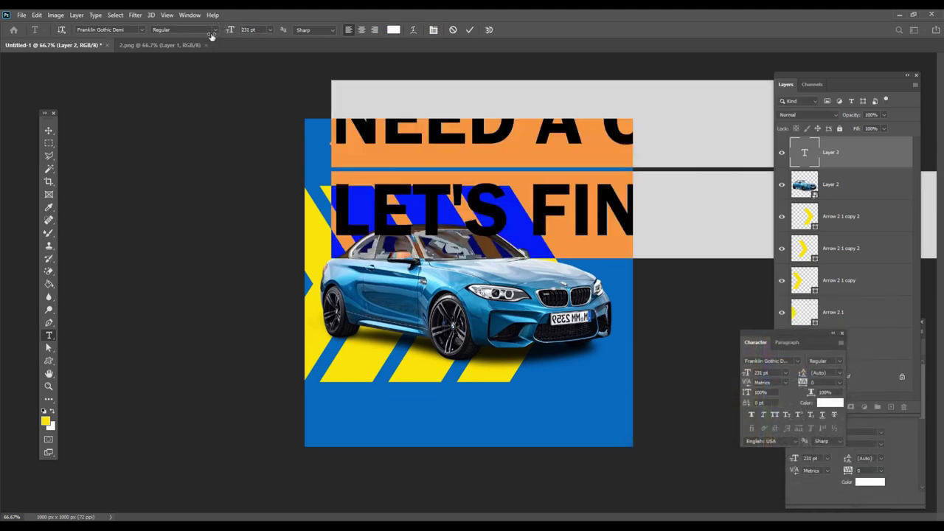
pyautogui.click(270, 31)
pyautogui.click(270, 111)
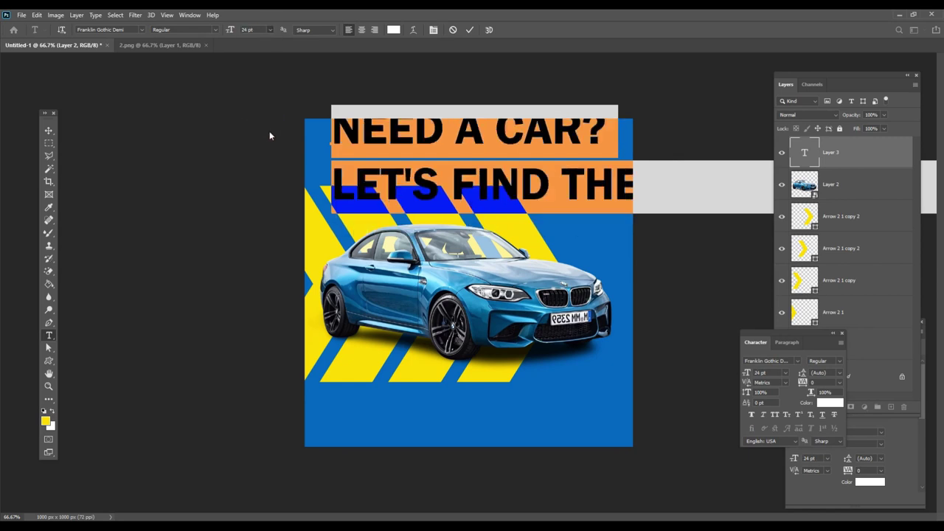
# - Change the NEED A CAR? line's font to GR NORCH
pyautogui.click(357, 151)
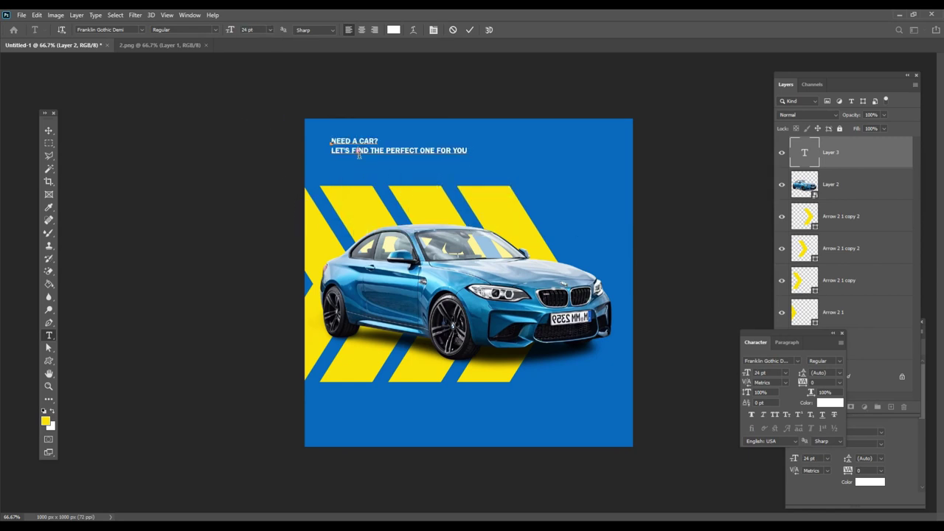
pyautogui.moveTo(323, 146); pyautogui.dragTo(306, 144)
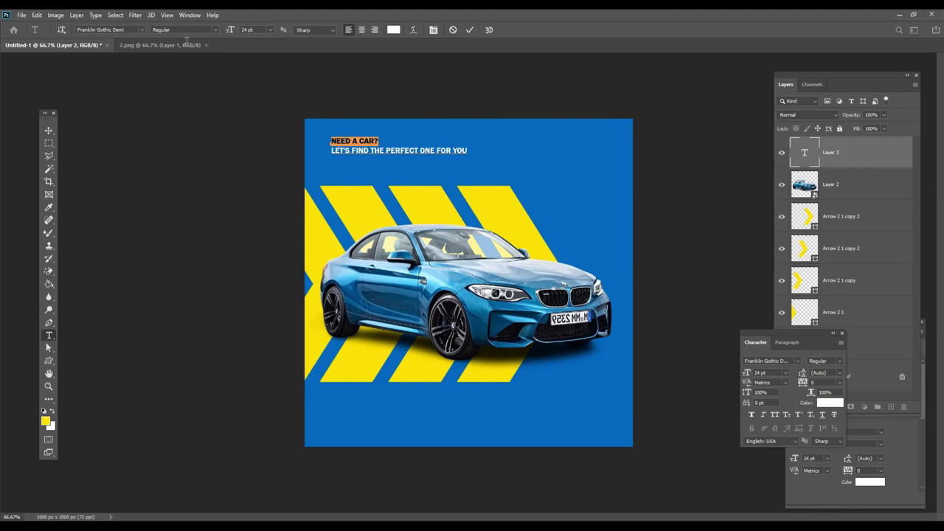
pyautogui.click(115, 30)
pyautogui.write('GR NORCH')
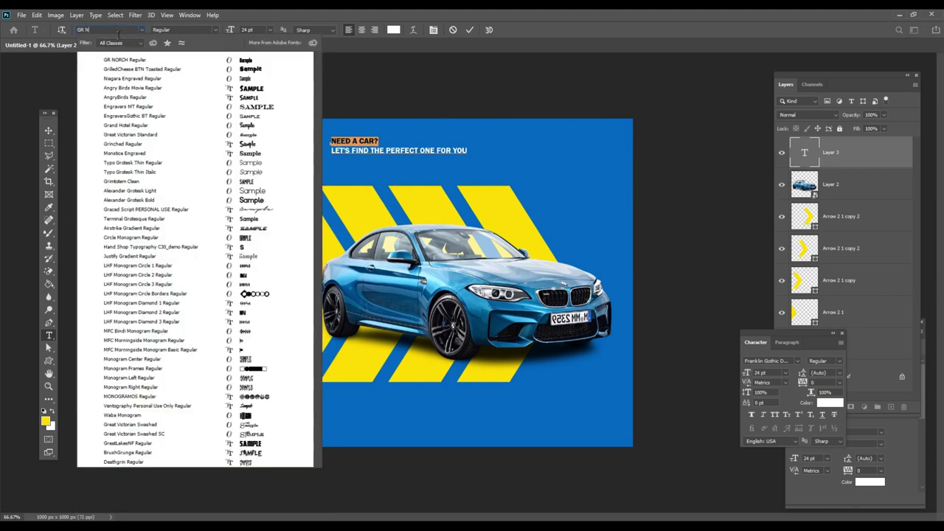
pyautogui.click(145, 60)
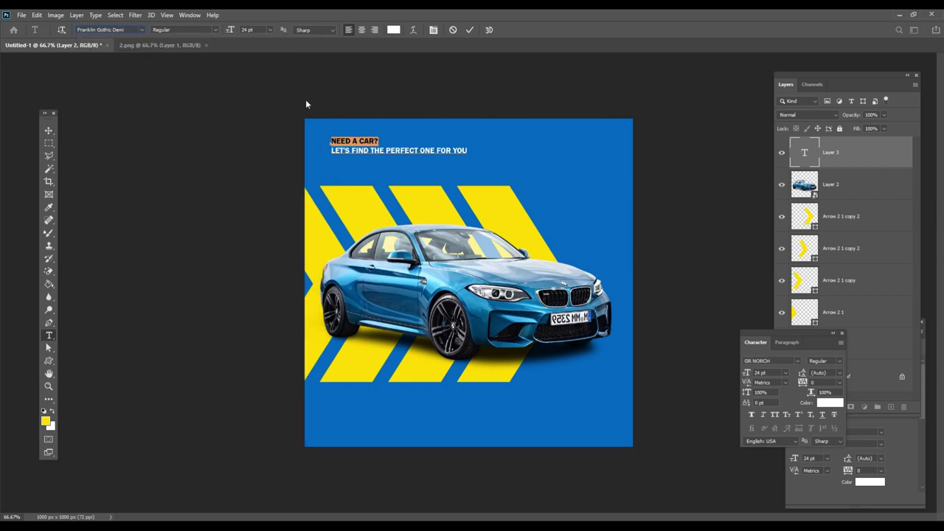
# - Select and delete the LET'S FIND THE PERFECT ONE FOR YOU line
pyautogui.moveTo(331, 141); pyautogui.dragTo(396, 145)
pyautogui.moveTo(357, 142); pyautogui.dragTo(387, 144)
pyautogui.hotkey('ctrl', 'c')
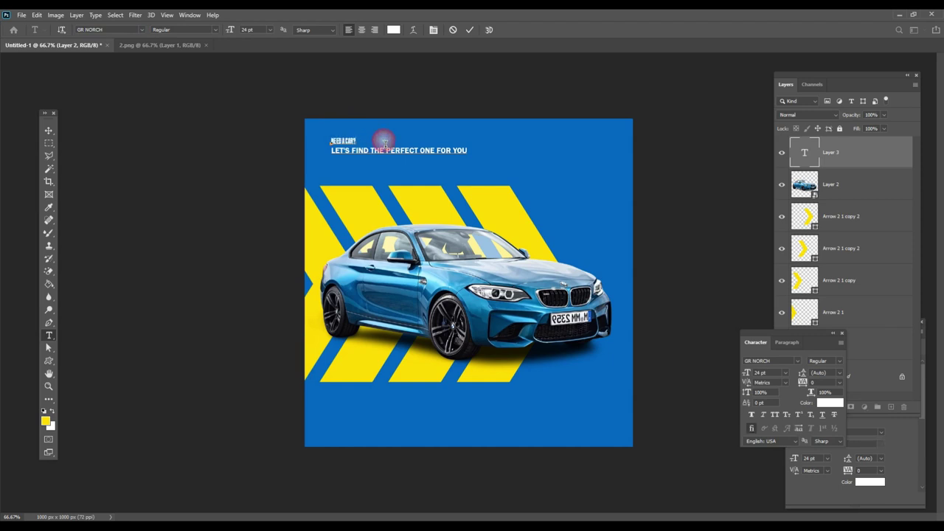
pyautogui.moveTo(332, 157); pyautogui.dragTo(493, 153)
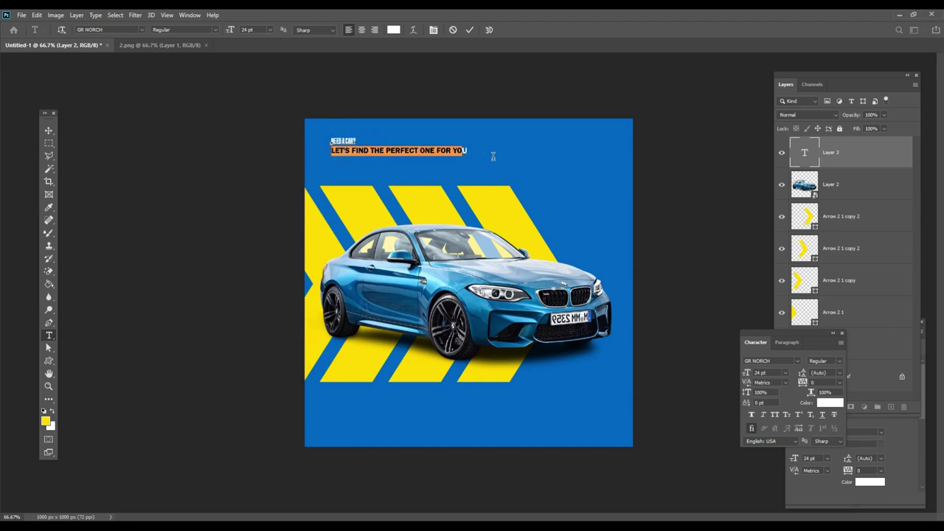
pyautogui.press('Escape')
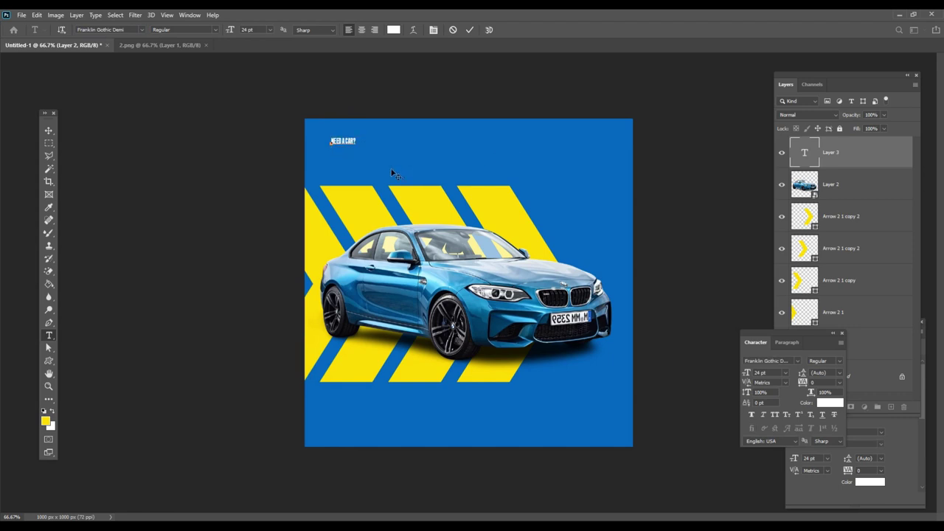
# - Scale NEED A CAR? to about 160 pt at top-left and duplicate it just below
pyautogui.click(48, 132)
pyautogui.click(55, 15)
pyautogui.moveTo(36, 15)
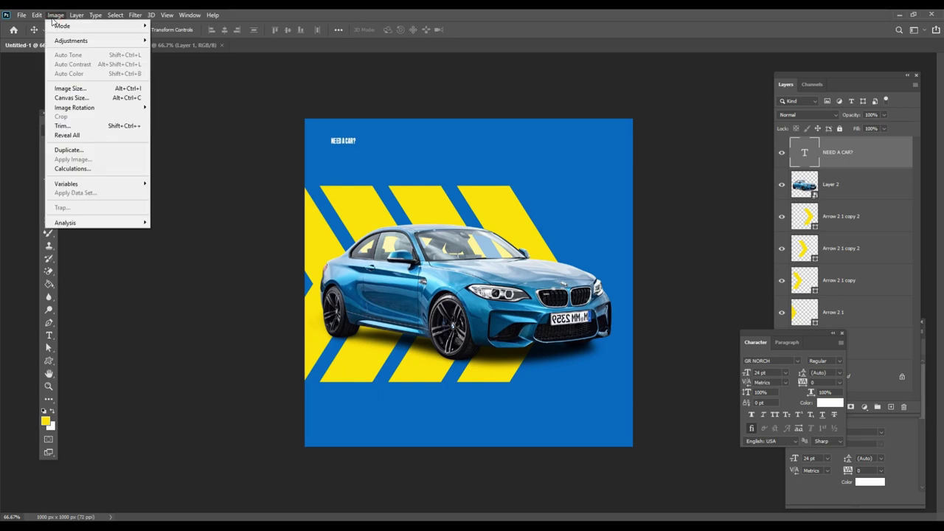
pyautogui.click(57, 230)
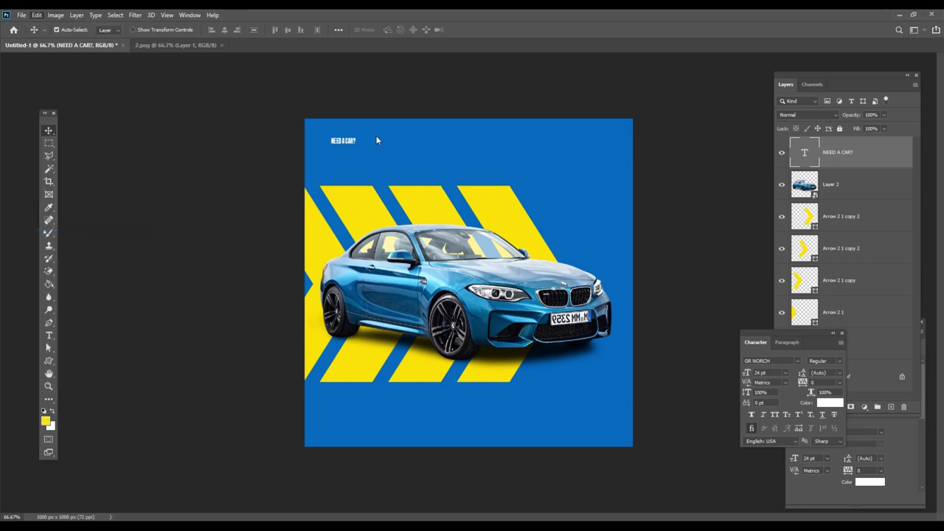
pyautogui.moveTo(461, 175)
pyautogui.mouseDown()
pyautogui.moveTo(543, 191)
pyautogui.moveTo(530, 147)
pyautogui.mouseUp()
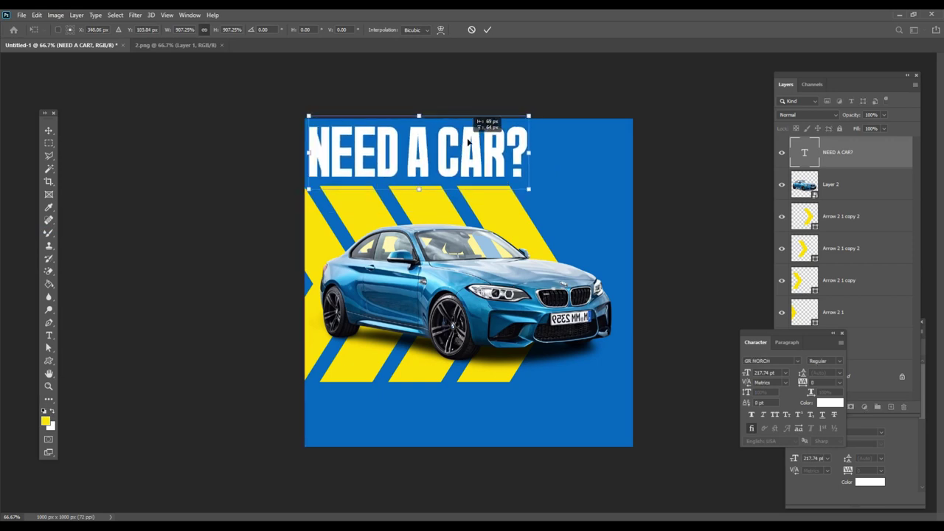
pyautogui.moveTo(543, 115)
pyautogui.mouseDown()
pyautogui.moveTo(478, 134)
pyautogui.moveTo(452, 155)
pyautogui.moveTo(453, 146)
pyautogui.mouseUp()
pyautogui.press('Return')
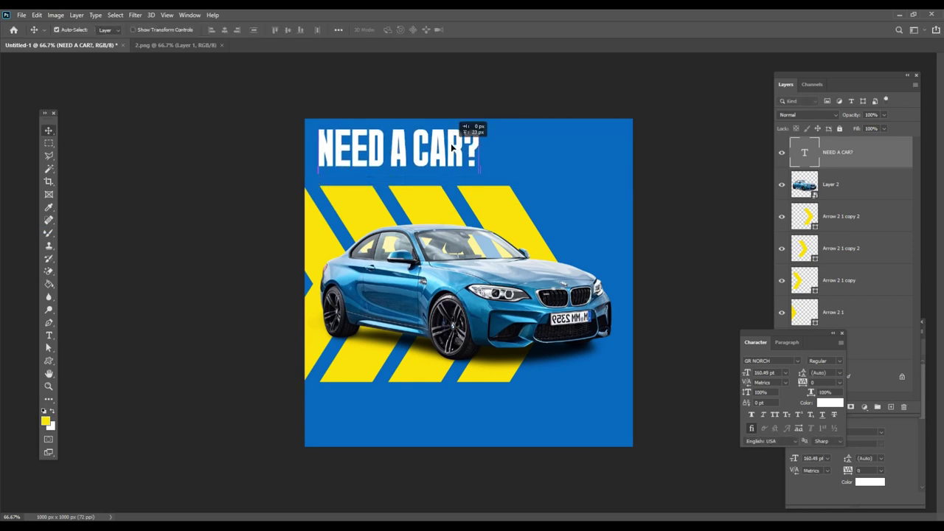
pyautogui.moveTo(442, 147); pyautogui.dragTo(442, 198)
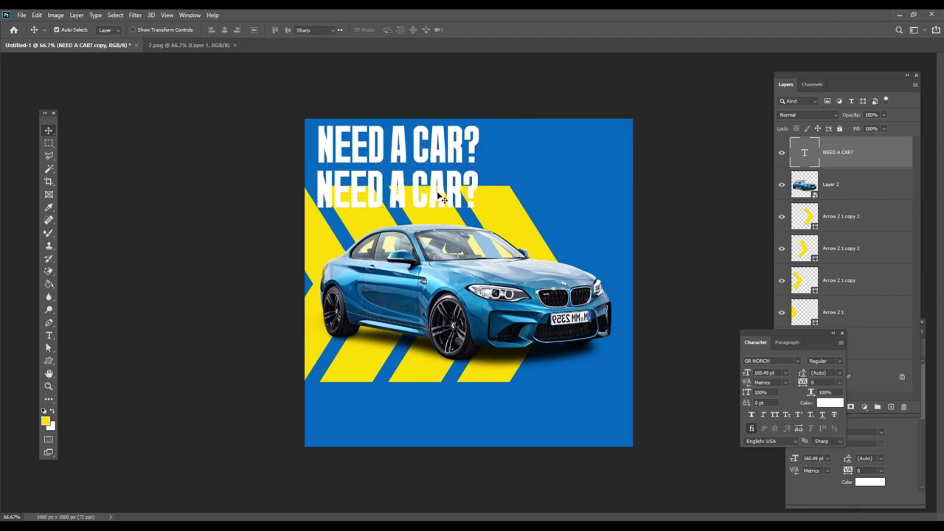
# - Replace the copy with the tagline LET'S FIND THE PERFECT ONE FOR YOU in Montserrat 46 pt
pyautogui.doubleClick(438, 197)
pyautogui.hotkey('ctrl', 'v')
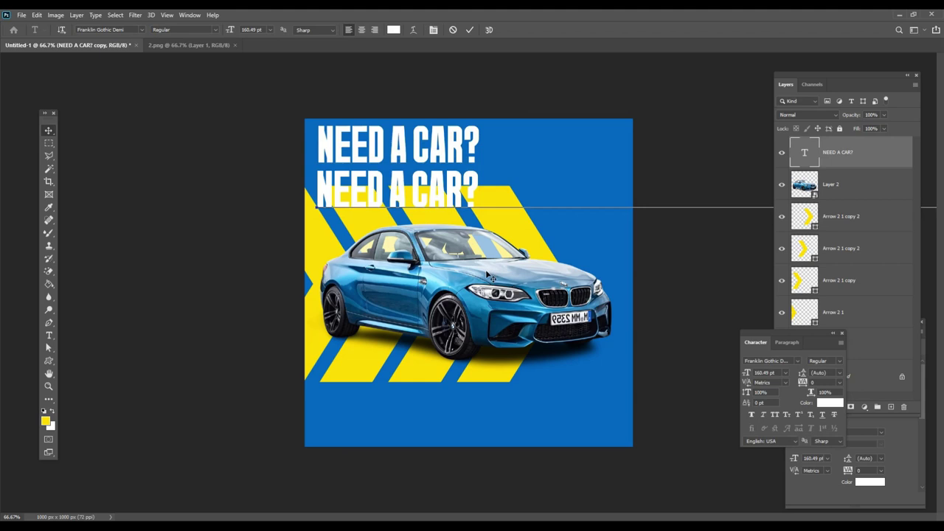
pyautogui.click(109, 30)
pyautogui.write('MO')
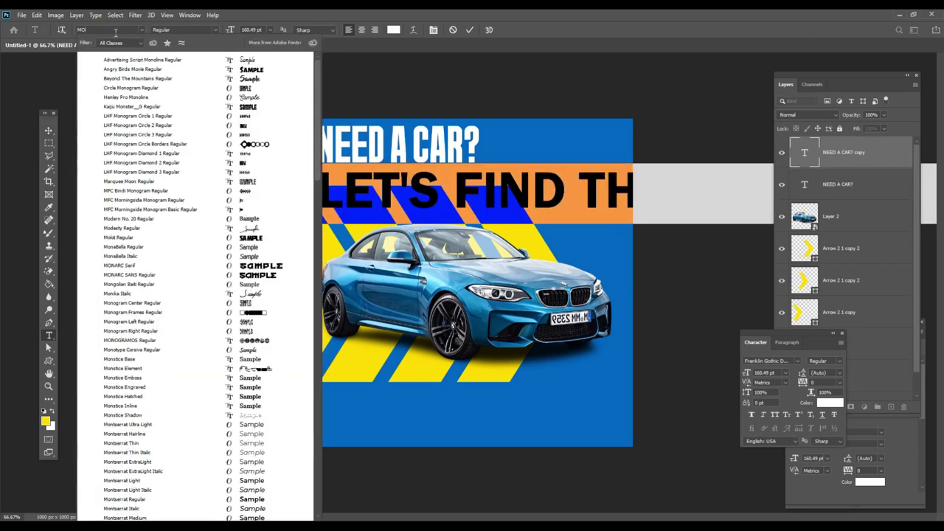
pyautogui.write('ntserrat')
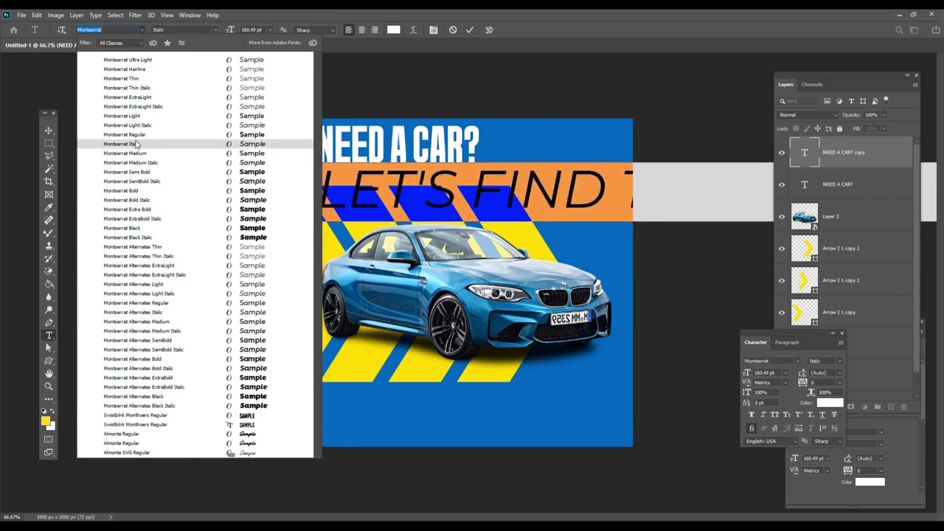
pyautogui.press('Return')
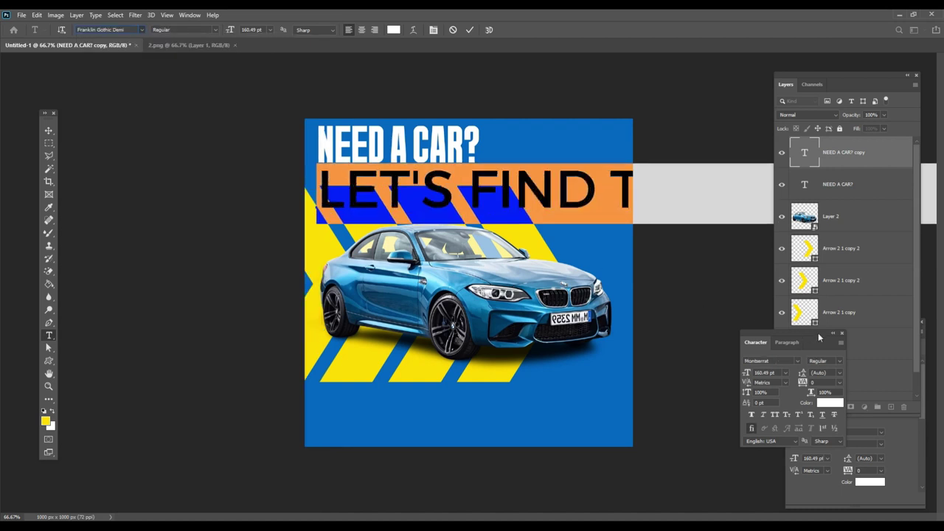
pyautogui.click(270, 31)
pyautogui.click(255, 150)
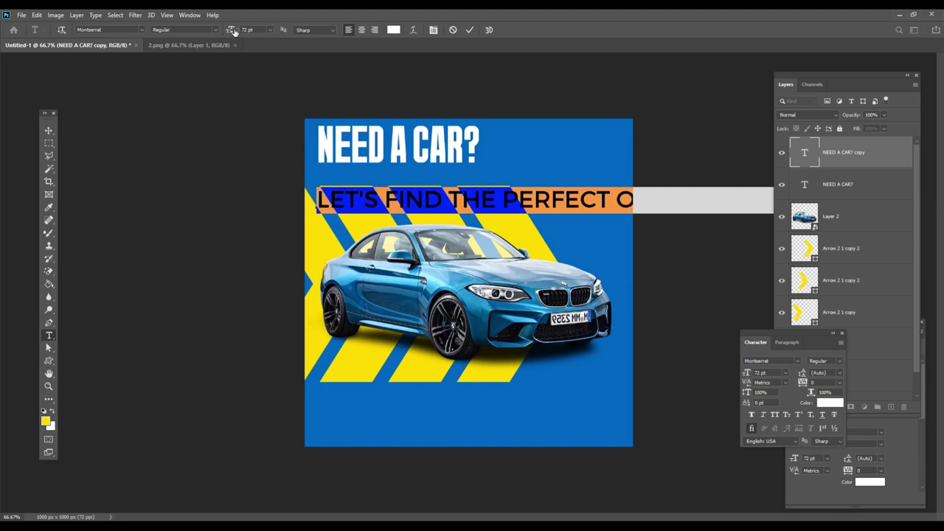
pyautogui.moveTo(232, 31); pyautogui.dragTo(221, 33)
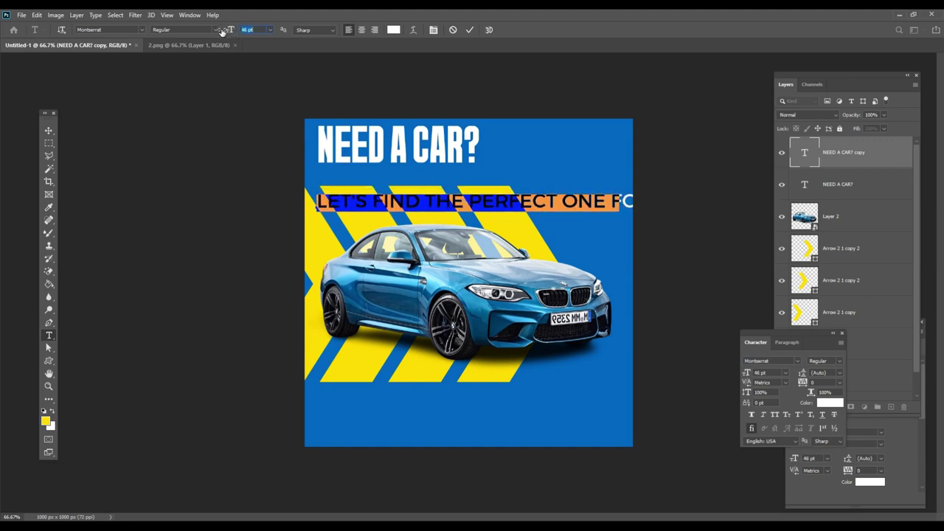
pyautogui.click(48, 132)
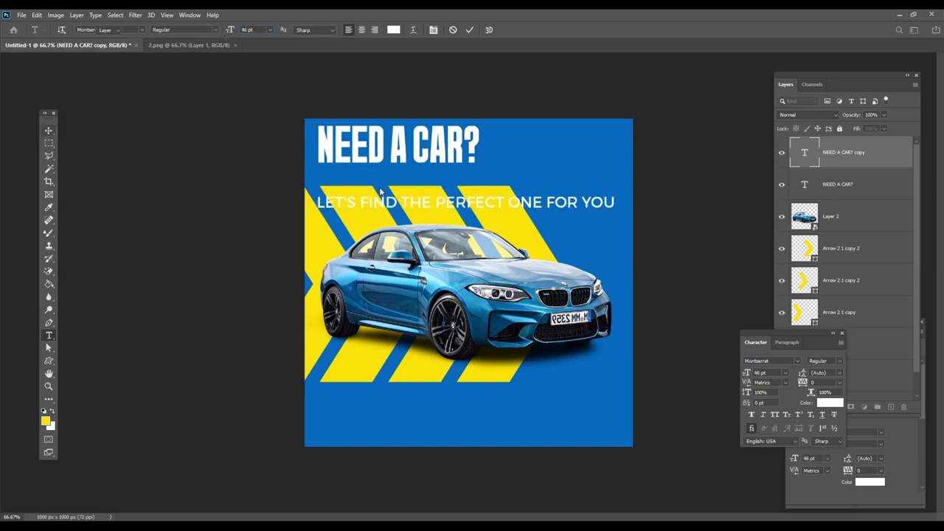
# - Place the tagline under the heading and enlarge NEED A CAR? to about 106%
pyautogui.moveTo(374, 206); pyautogui.dragTo(371, 177)
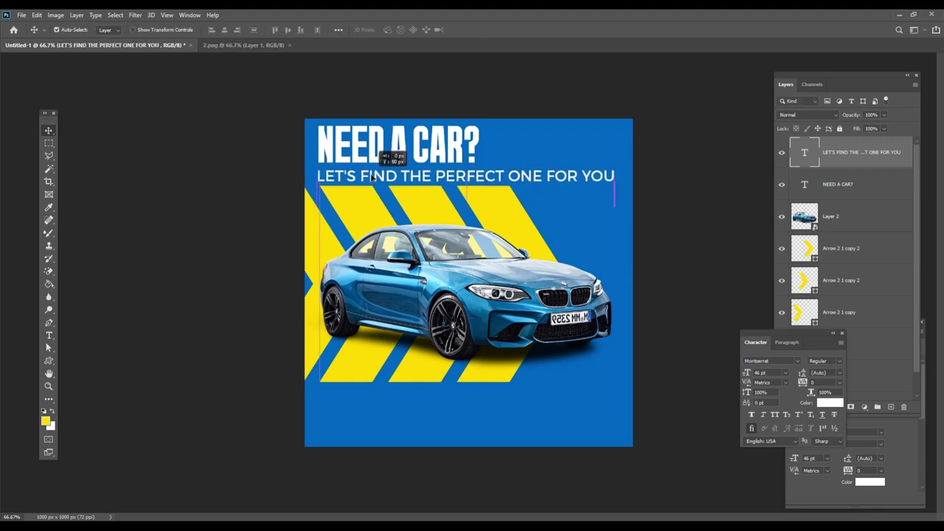
pyautogui.moveTo(331, 154); pyautogui.dragTo(327, 151)
pyautogui.hotkey('ctrl', 't')
pyautogui.moveTo(480, 119); pyautogui.dragTo(493, 119)
pyautogui.press('Return')
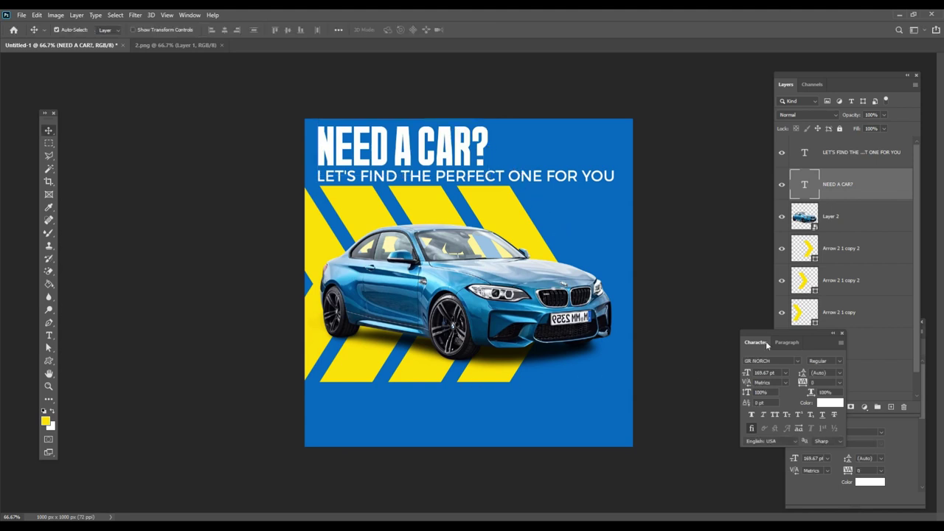
pyautogui.click(842, 334)
# - Combine the yellow chevron layers into a single smart object
pyautogui.click(856, 243)
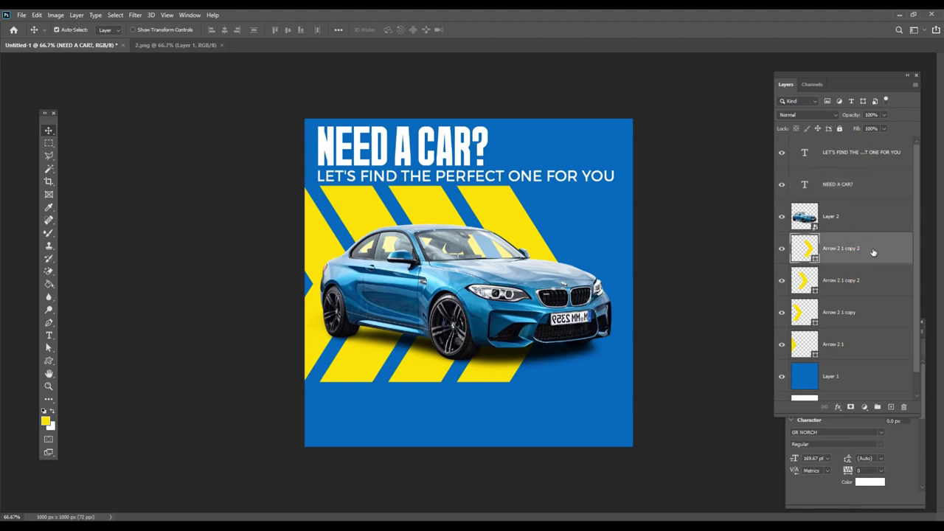
pyautogui.keyDown('shift'); pyautogui.click(867, 355); pyautogui.keyUp('shift')
pyautogui.rightClick(869, 303)
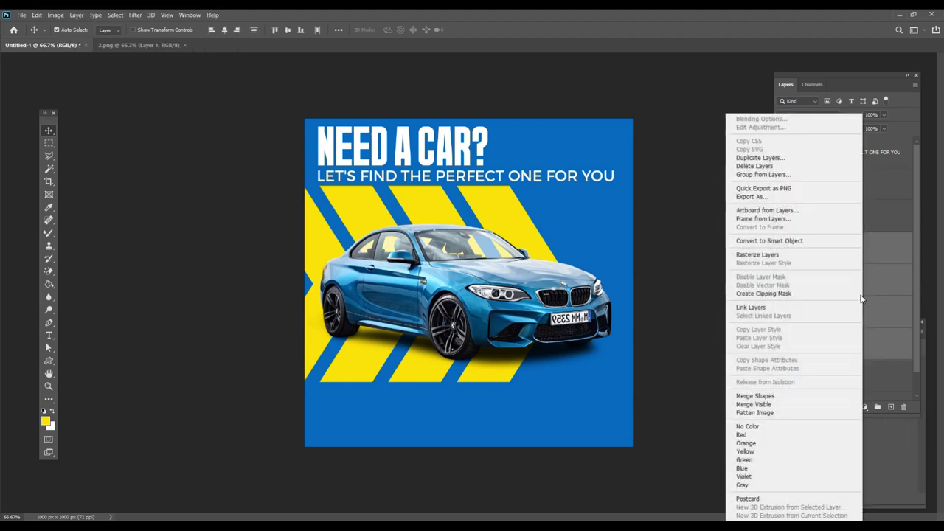
pyautogui.click(765, 242)
# - Duplicate the chevrons and shrink the copy into a small strip at the bottom-right
pyautogui.moveTo(848, 249); pyautogui.dragTo(896, 409)
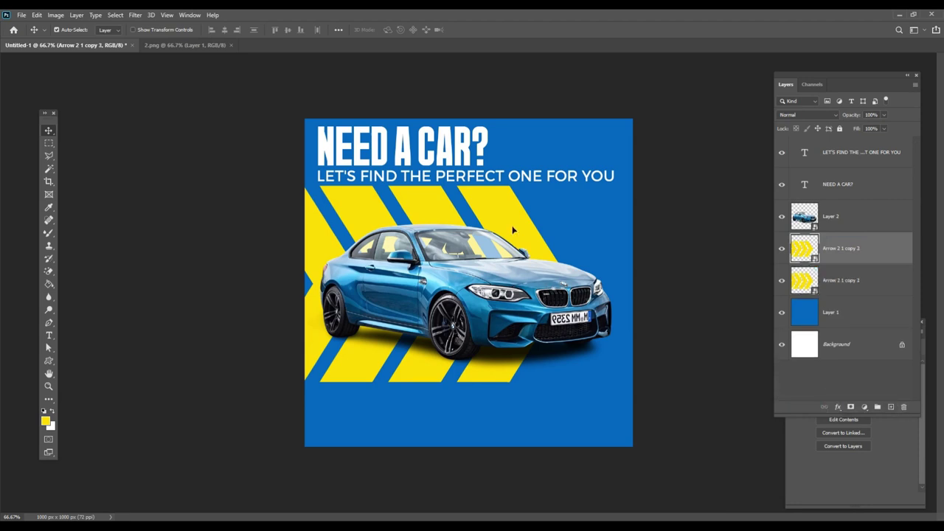
pyautogui.moveTo(513, 231); pyautogui.dragTo(619, 431)
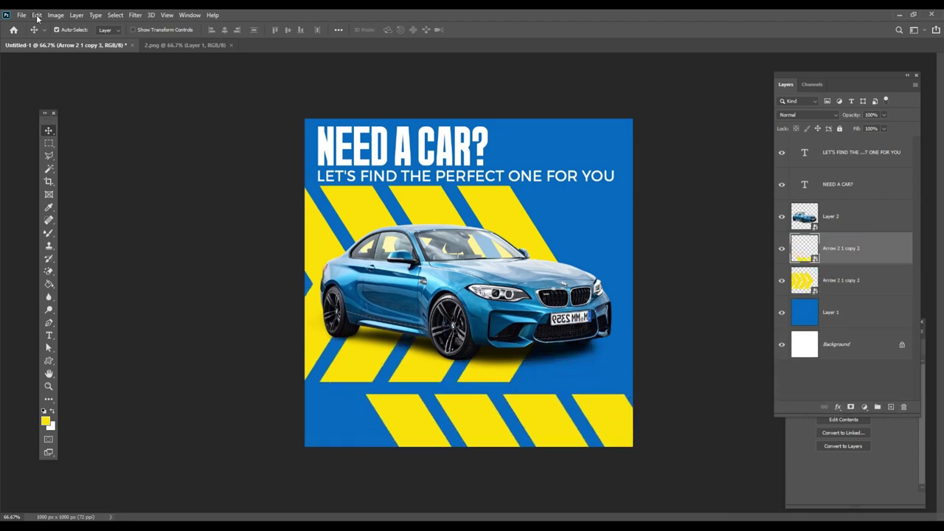
pyautogui.click(36, 16)
pyautogui.click(66, 230)
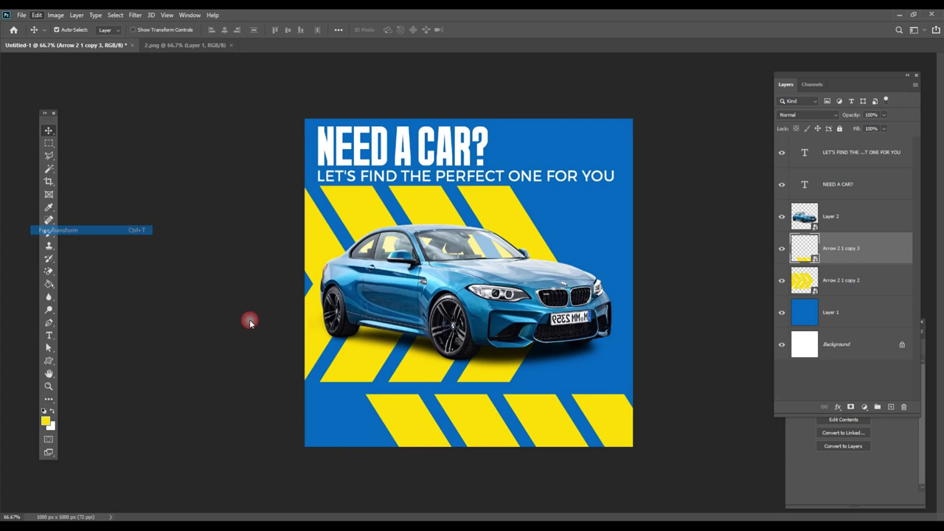
pyautogui.moveTo(366, 392); pyautogui.dragTo(515, 469)
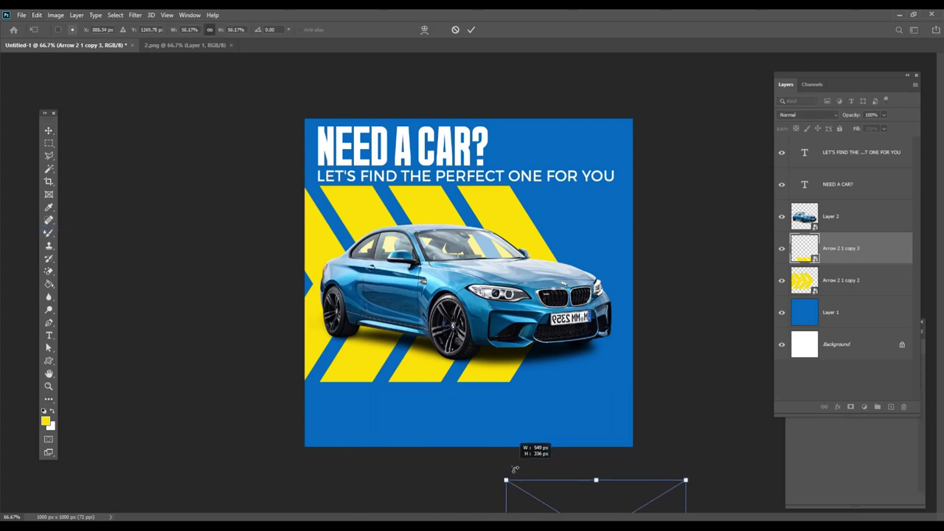
pyautogui.moveTo(560, 495); pyautogui.dragTo(519, 378)
pyautogui.moveTo(630, 381)
pyautogui.mouseDown()
pyautogui.moveTo(537, 441)
pyautogui.moveTo(573, 434)
pyautogui.mouseUp()
pyautogui.press('Return')
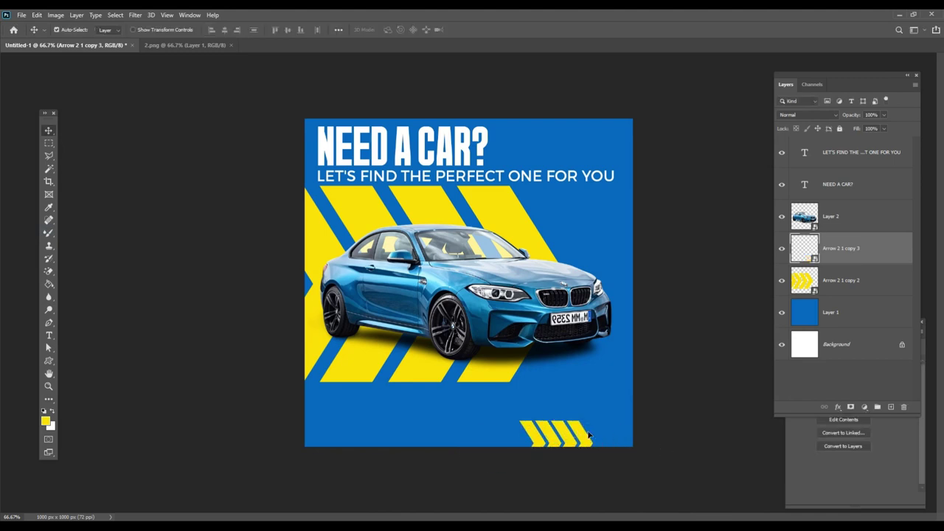
pyautogui.moveTo(588, 437); pyautogui.dragTo(618, 435)
# - Add a second small chevron copy beside it and scale both to 87% into the corner
pyautogui.moveTo(874, 257); pyautogui.dragTo(891, 407)
pyautogui.moveTo(614, 442); pyautogui.dragTo(551, 444)
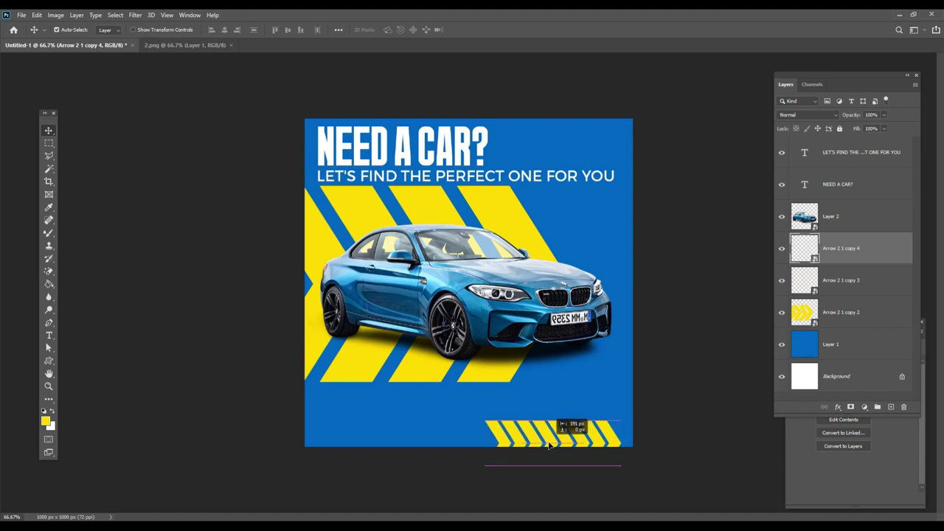
pyautogui.moveTo(552, 444); pyautogui.dragTo(559, 441)
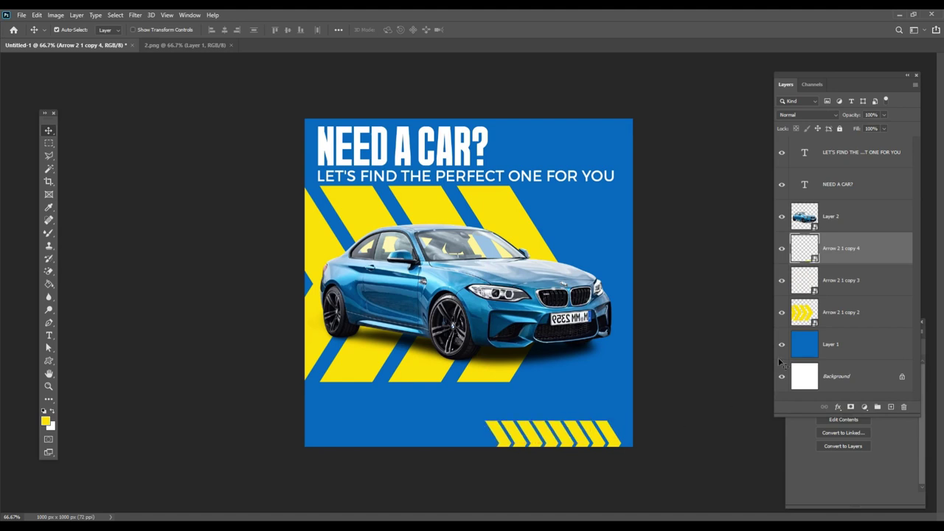
pyautogui.keyDown('shift'); pyautogui.click(884, 281); pyautogui.keyUp('shift')
pyautogui.click(35, 15)
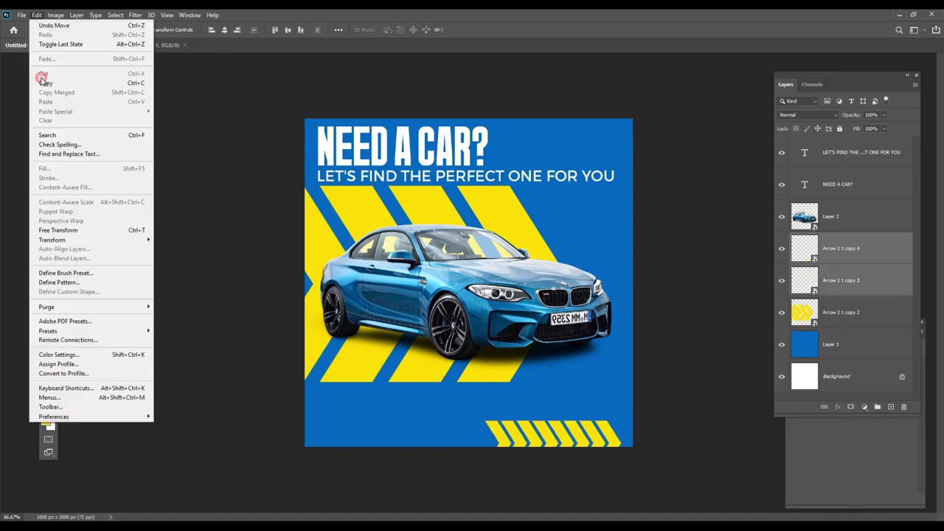
pyautogui.click(81, 230)
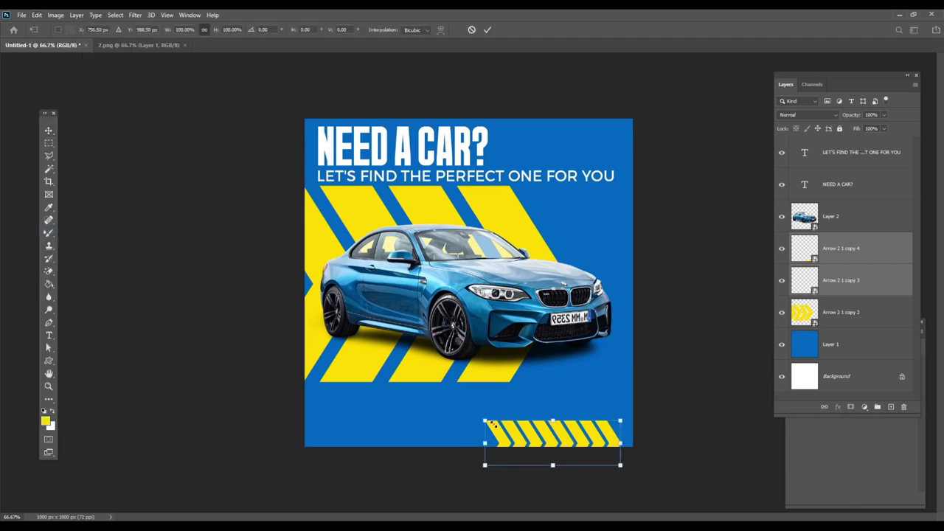
pyautogui.moveTo(495, 426); pyautogui.dragTo(511, 432)
pyautogui.moveTo(570, 446); pyautogui.dragTo(591, 440)
pyautogui.press('Return')
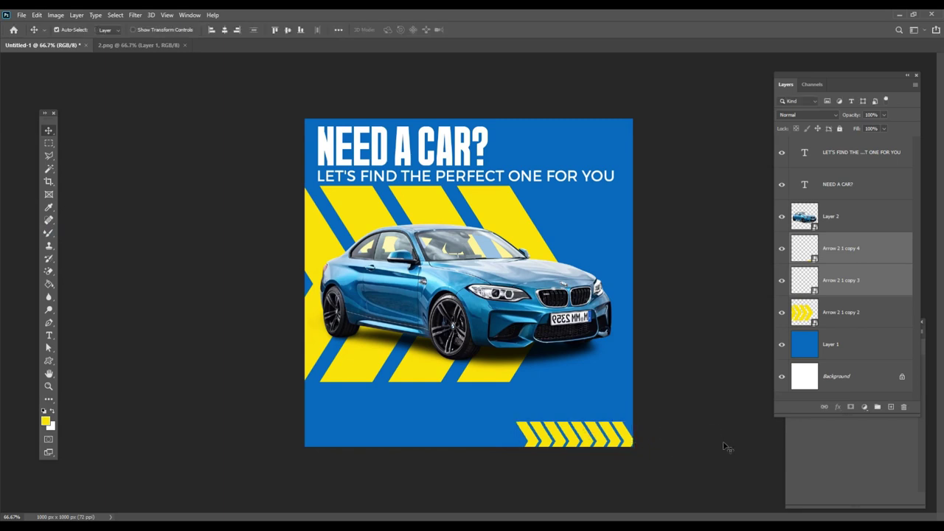
pyautogui.keyDown('ctrl'); pyautogui.click(537, 440); pyautogui.keyUp('ctrl')
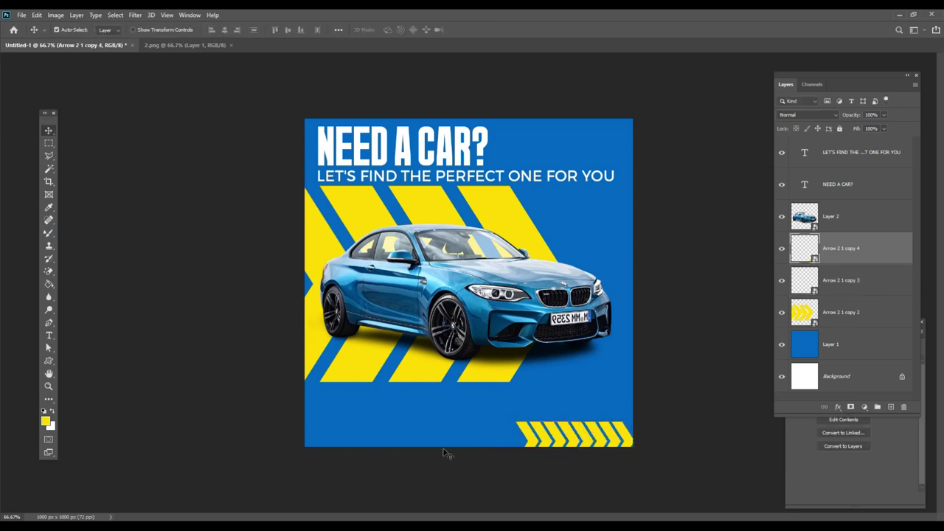
# - Duplicate the chevron strip onto the right edge and rotate it -90° into a vertical strip
pyautogui.keyDown('ctrl'); pyautogui.click(444, 488); pyautogui.keyUp('ctrl')
pyautogui.moveTo(530, 438); pyautogui.dragTo(655, 263)
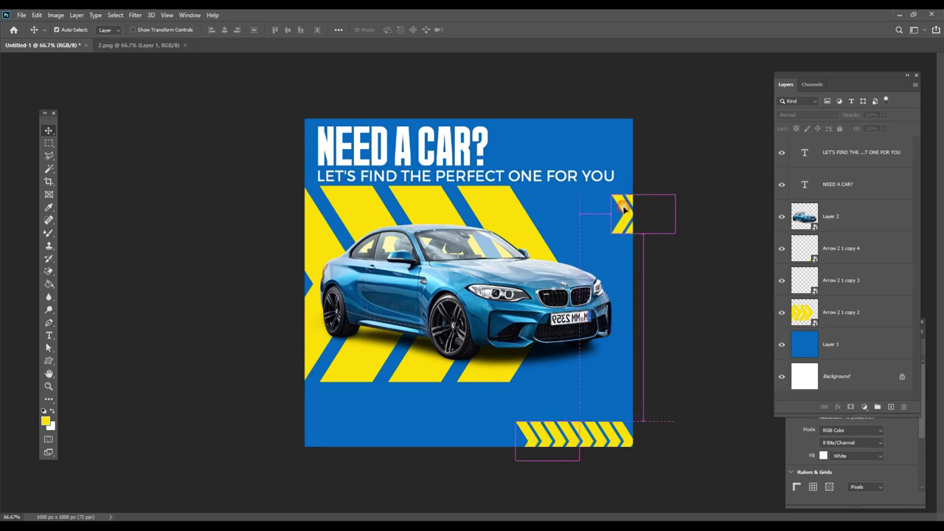
pyautogui.hotkey('ctrl', 't')
pyautogui.moveTo(701, 193); pyautogui.dragTo(624, 129)
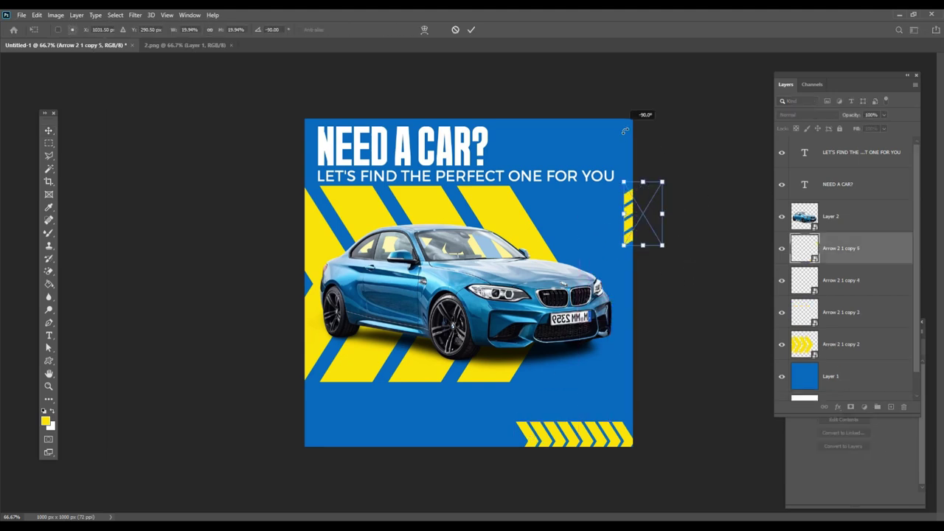
pyautogui.press('Return')
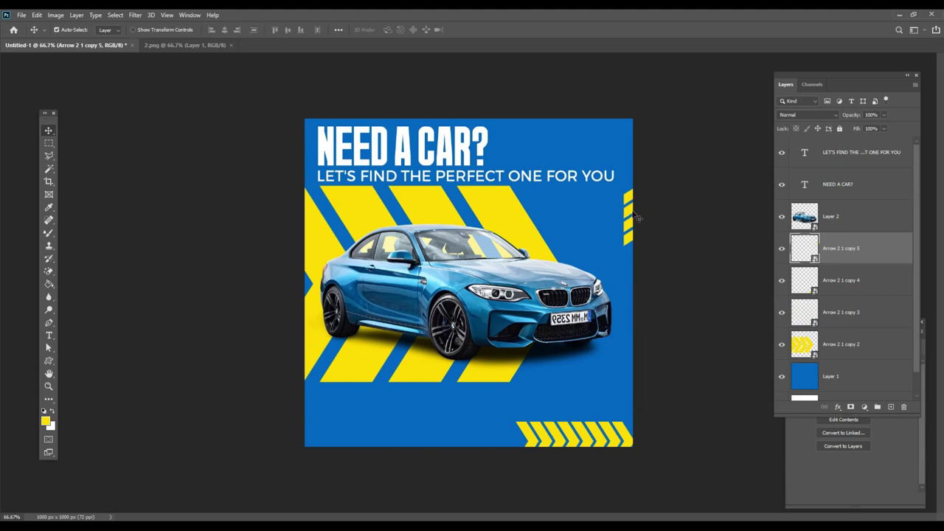
# - Add a second vertical strip below, then scale both to about 78% and raise them 10 px
pyautogui.moveTo(631, 214); pyautogui.dragTo(636, 265)
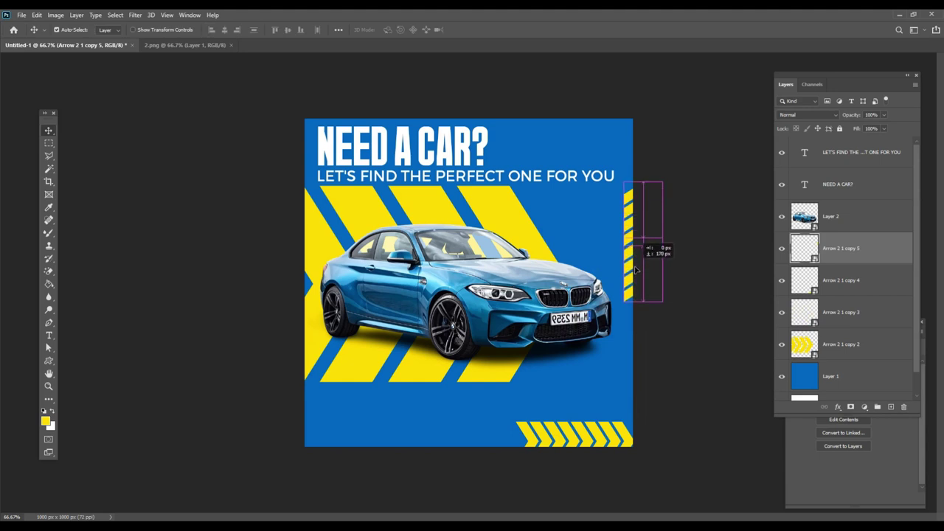
pyautogui.moveTo(636, 266); pyautogui.dragTo(654, 270)
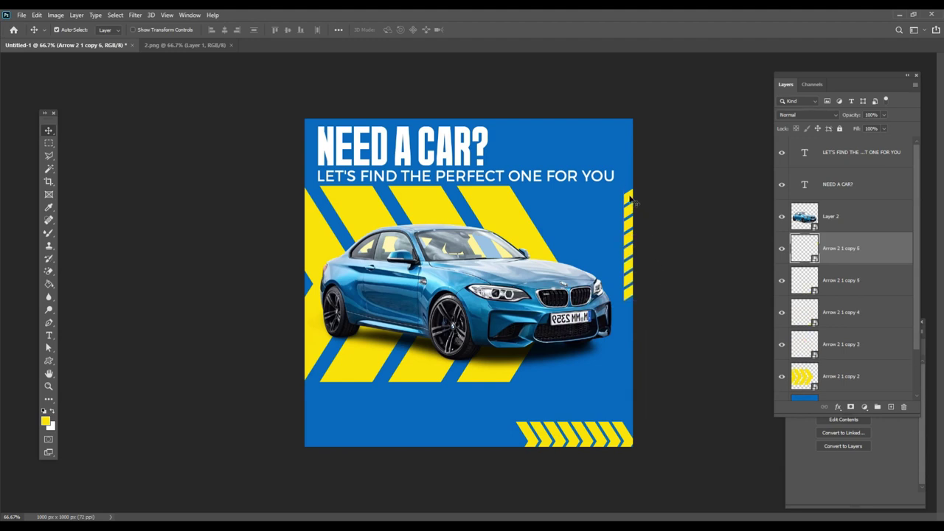
pyautogui.keyDown('ctrl'); pyautogui.keyDown('shift'); pyautogui.click(639, 231); pyautogui.keyUp('shift'); pyautogui.keyUp('ctrl')
pyautogui.hotkey('ctrl', 't')
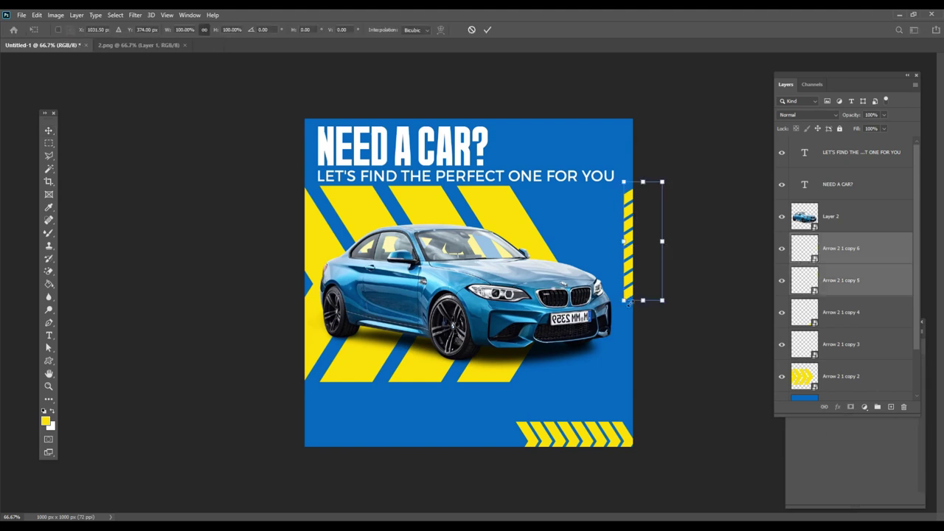
pyautogui.moveTo(629, 302); pyautogui.dragTo(644, 262)
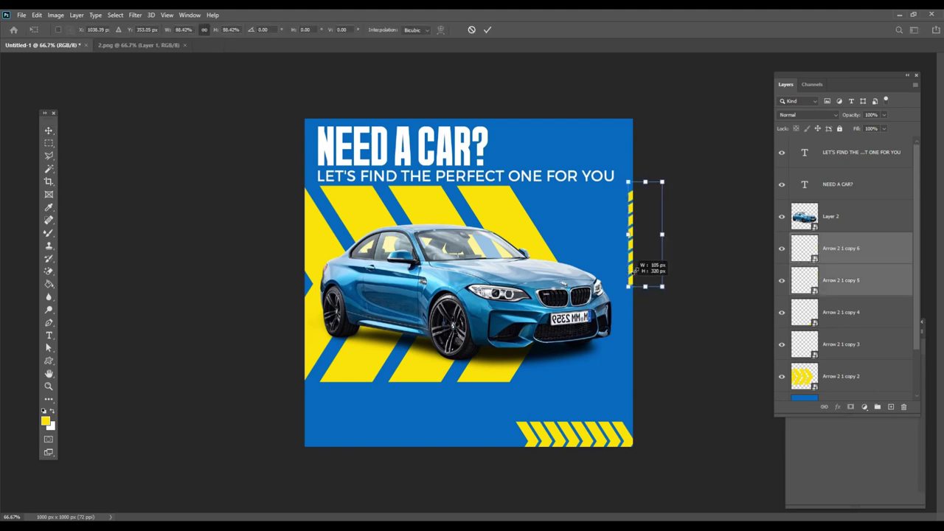
pyautogui.moveTo(634, 236)
pyautogui.mouseDown()
pyautogui.moveTo(642, 199)
pyautogui.moveTo(634, 146)
pyautogui.moveTo(678, 173)
pyautogui.mouseUp()
pyautogui.press('Return')
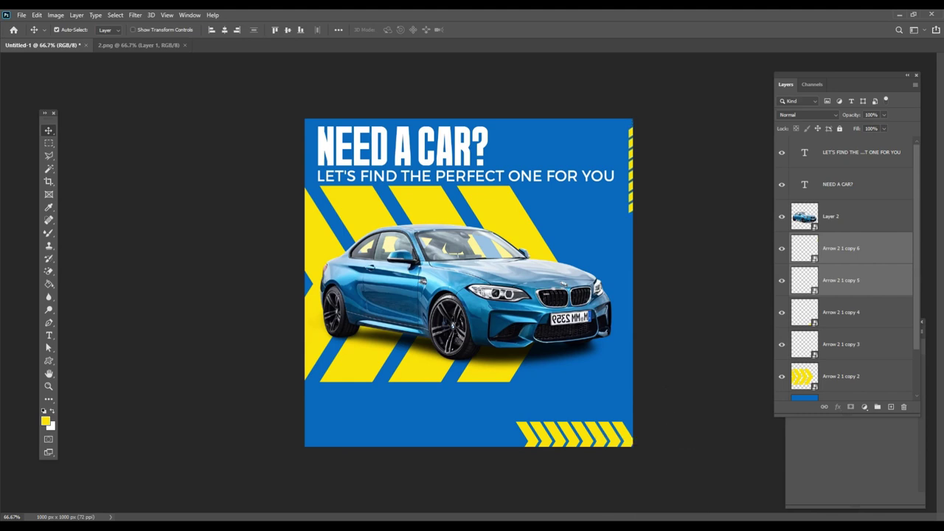
pyautogui.press('ctrl')
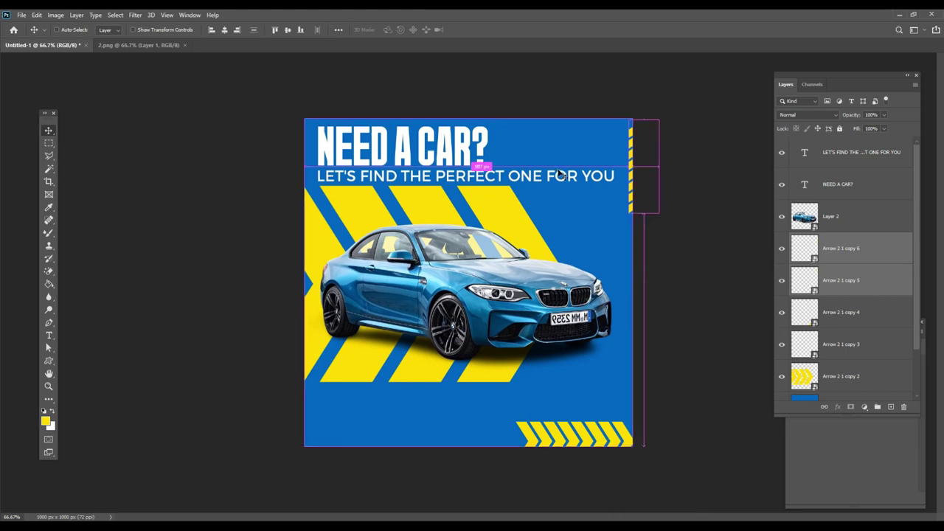
pyautogui.keyDown('ctrl'); pyautogui.click(744, 310); pyautogui.keyUp('ctrl')
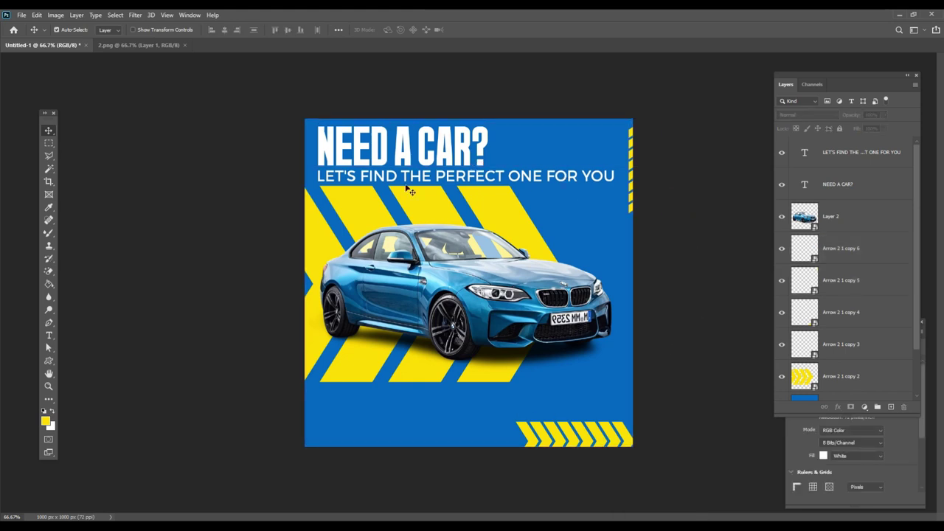
pyautogui.click(49, 336)
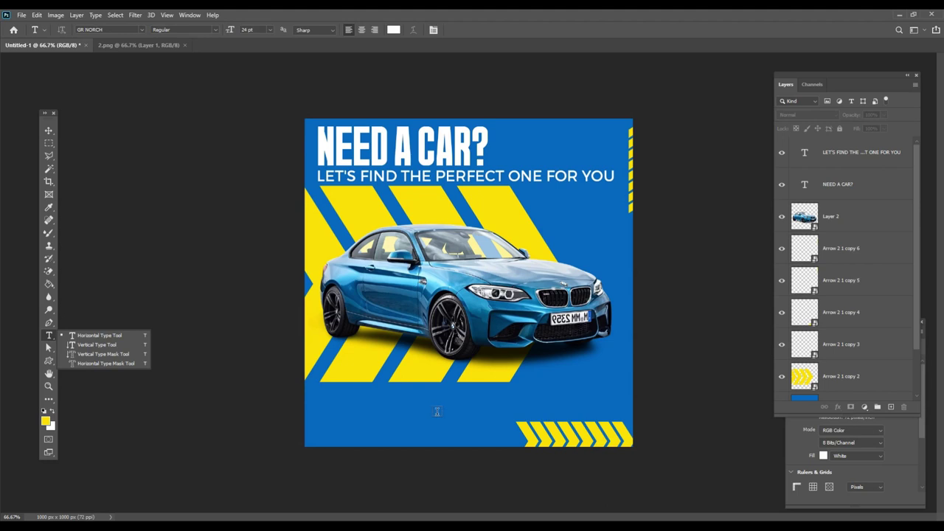
# - Add white 65 pt GR NORCH text SAVE UP TO below the car, toward the lower centre
pyautogui.click(550, 400)
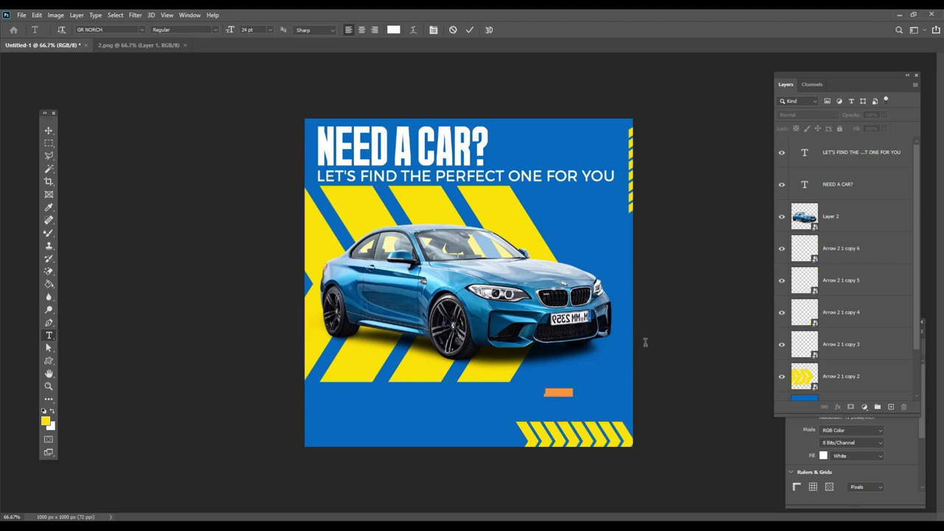
pyautogui.press('Left')
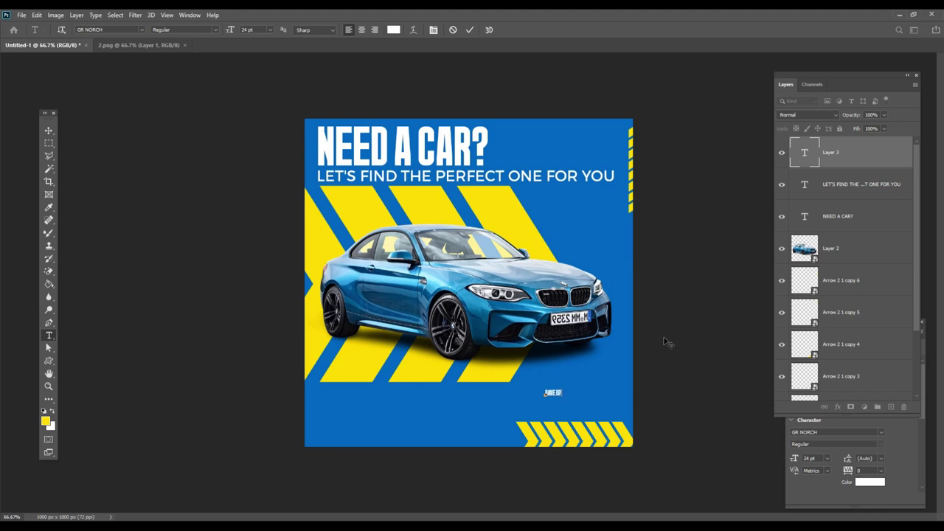
pyautogui.hotkey('ctrl', 'a')
pyautogui.moveTo(245, 33)
pyautogui.mouseDown()
pyautogui.moveTo(267, 35)
pyautogui.moveTo(122, 160)
pyautogui.mouseUp()
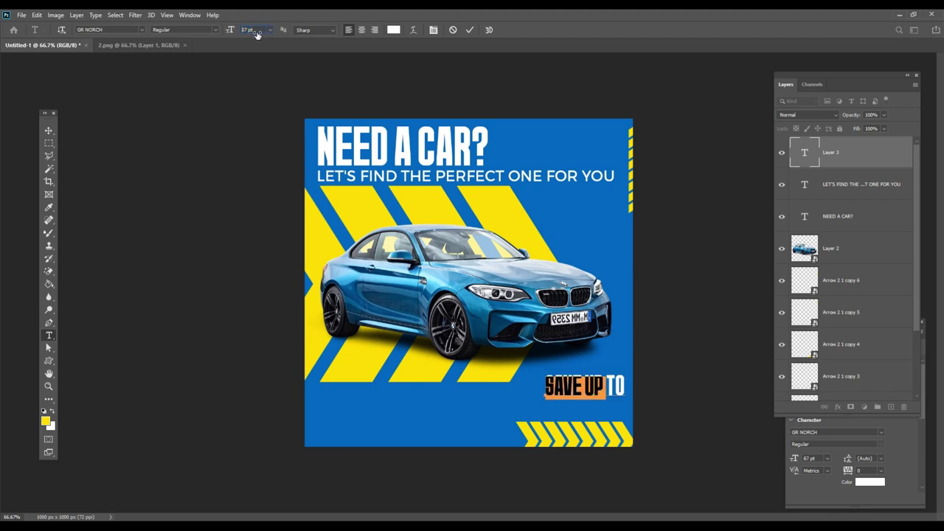
pyautogui.click(47, 130)
pyautogui.moveTo(582, 386)
pyautogui.mouseDown()
pyautogui.moveTo(502, 399)
pyautogui.moveTo(575, 398)
pyautogui.mouseUp()
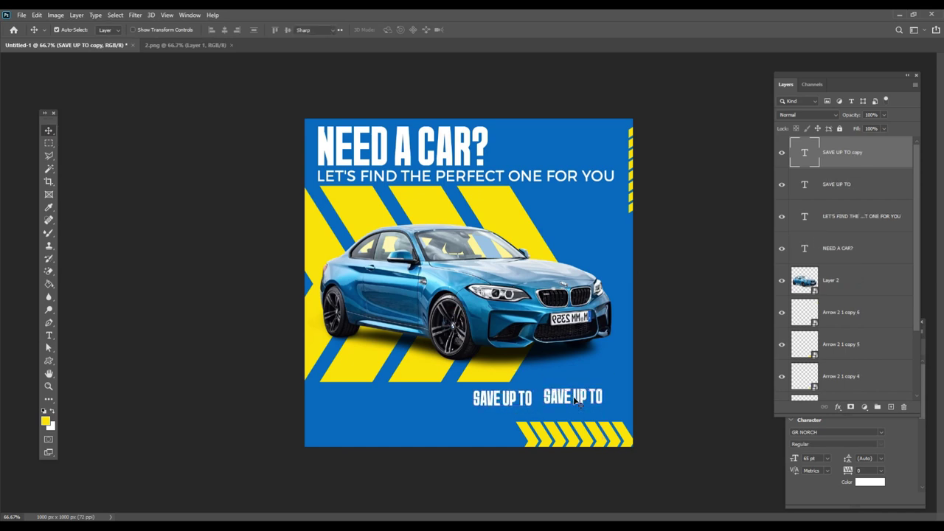
# - Change the copied text to 50% at 119 pt and colour it yellow
pyautogui.doubleClick(575, 399)
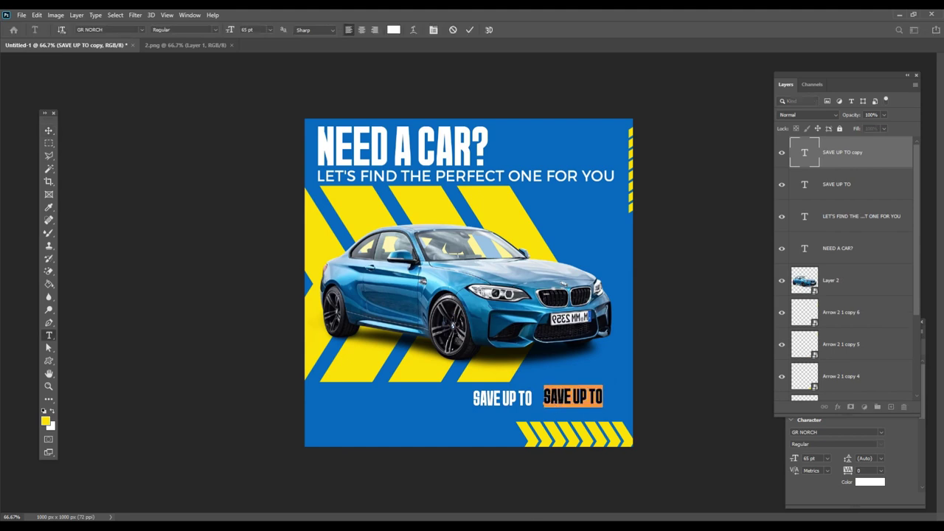
pyautogui.write('50%')
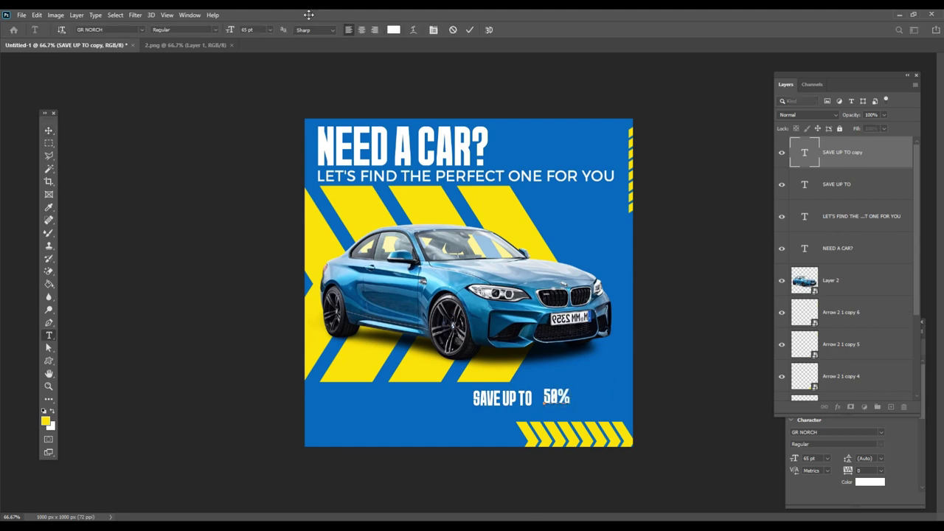
pyautogui.hotkey('ctrl', 'a')
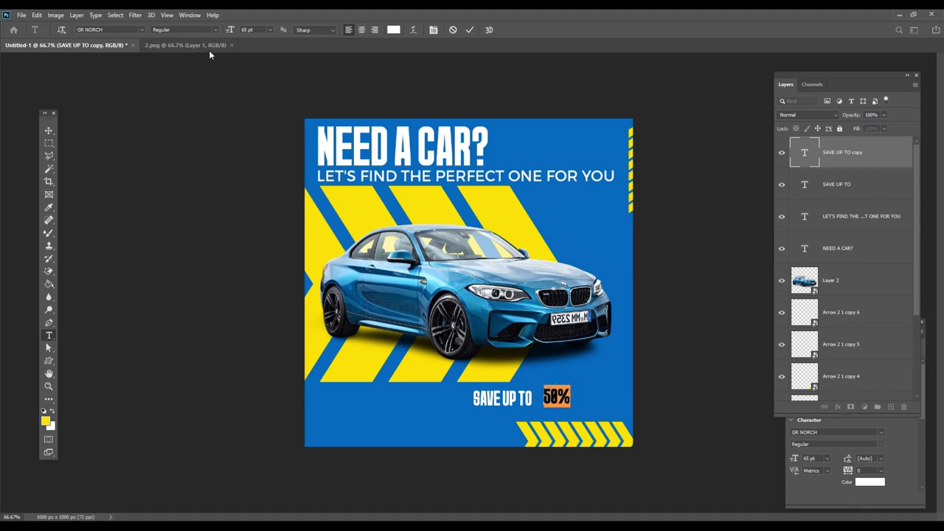
pyautogui.moveTo(233, 32); pyautogui.dragTo(261, 34)
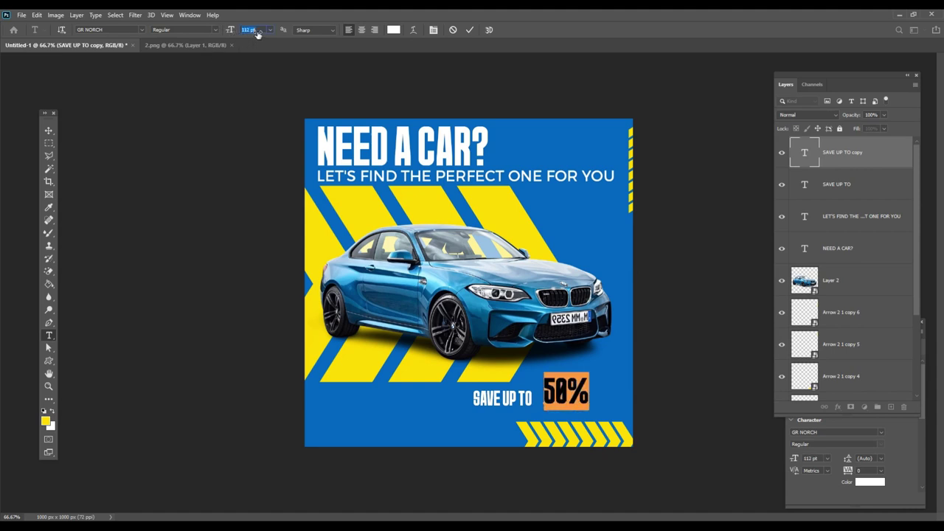
pyautogui.click(393, 30)
pyautogui.click(522, 202)
pyautogui.click(817, 366)
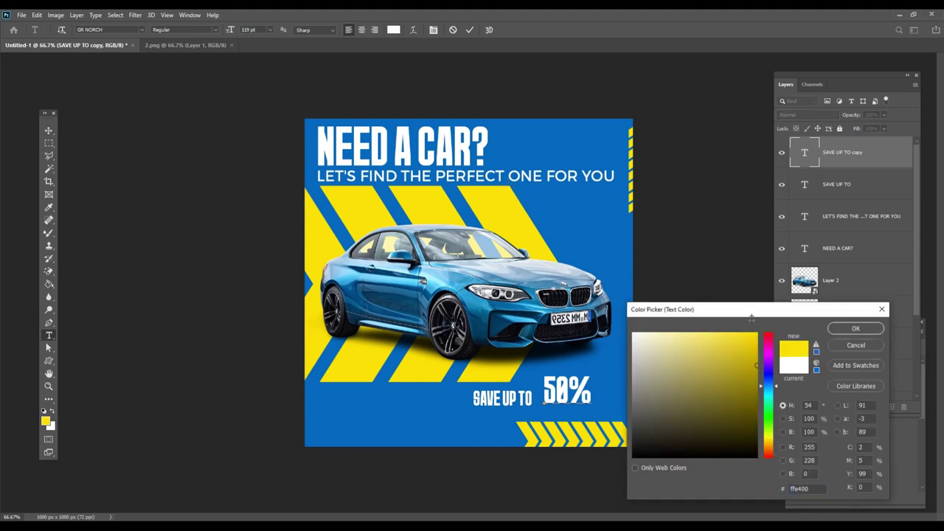
pyautogui.click(855, 328)
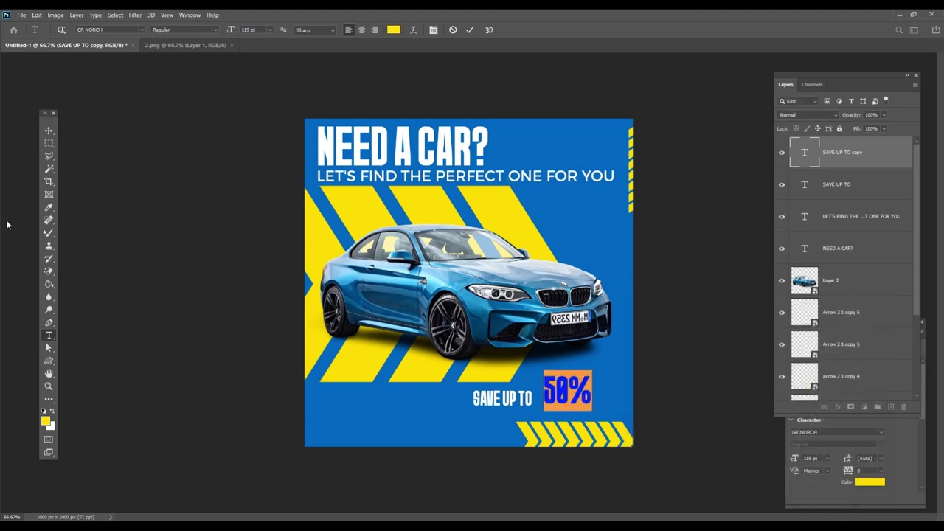
pyautogui.click(48, 133)
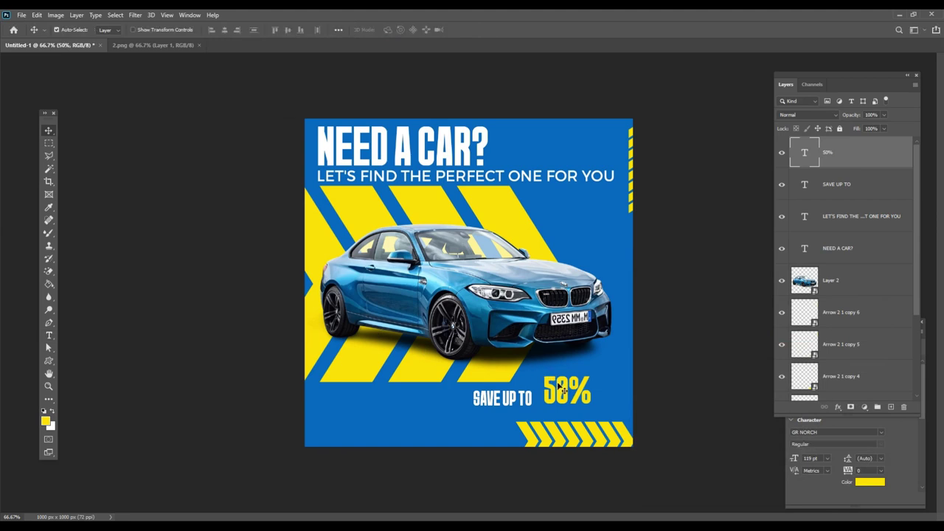
# - Rescale the SAVE UP TO 50% line to about 82% and nudge it right and down
pyautogui.moveTo(550, 388); pyautogui.dragTo(548, 388)
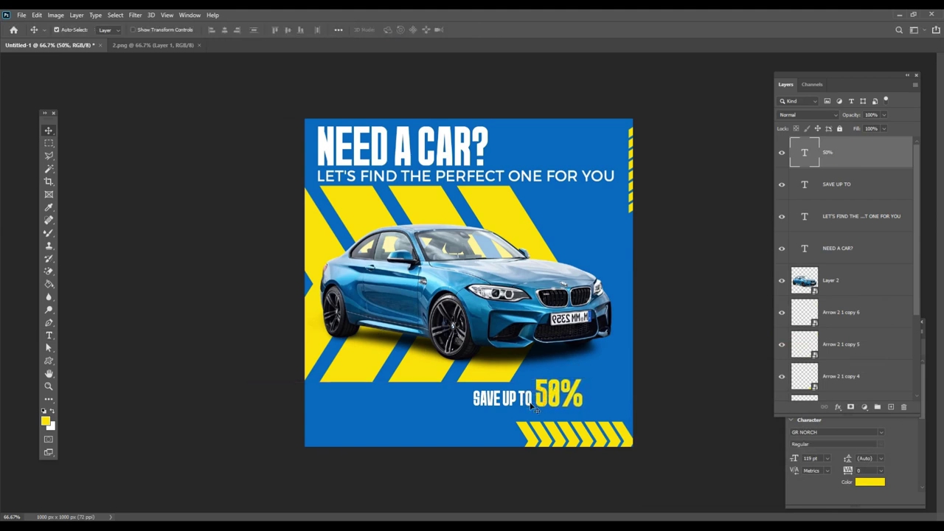
pyautogui.hotkey('ctrl', 't')
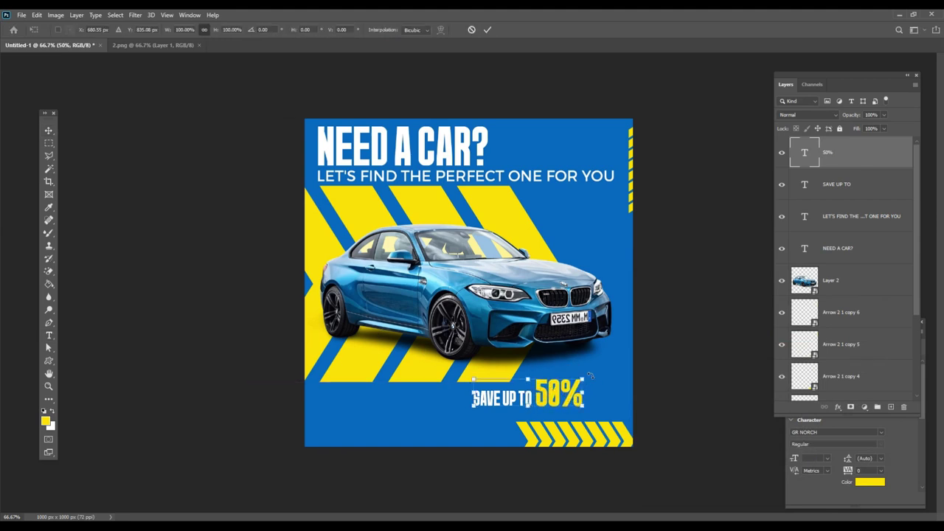
pyautogui.moveTo(587, 379)
pyautogui.mouseDown()
pyautogui.moveTo(610, 375)
pyautogui.moveTo(604, 394)
pyautogui.mouseUp()
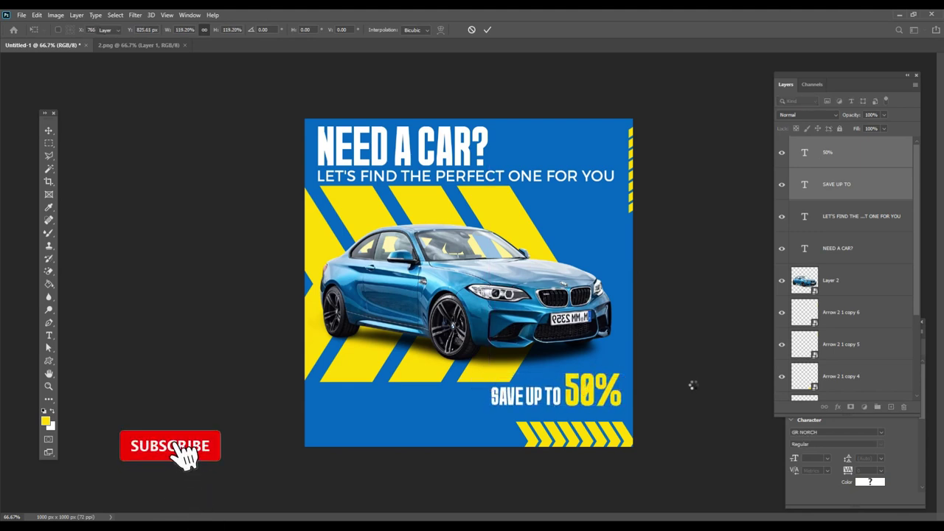
pyautogui.press('Return')
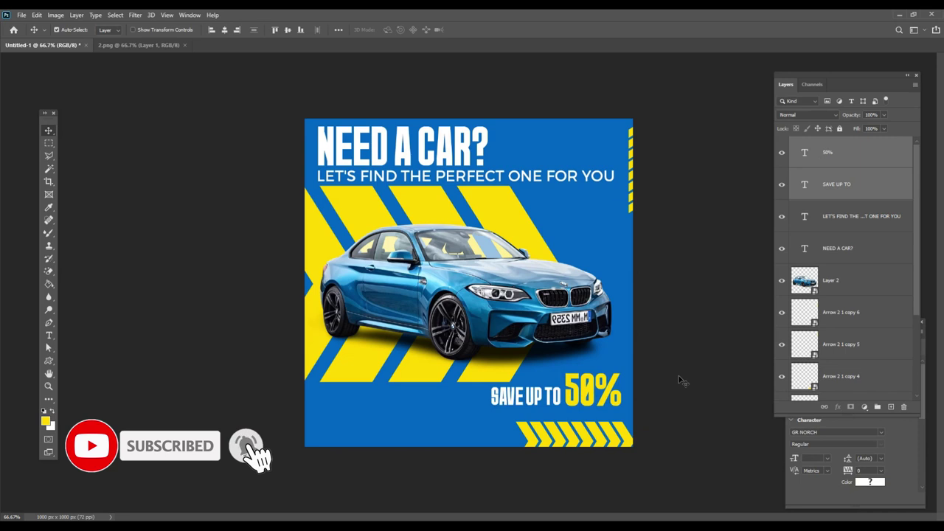
pyautogui.hotkey('ctrl', 't')
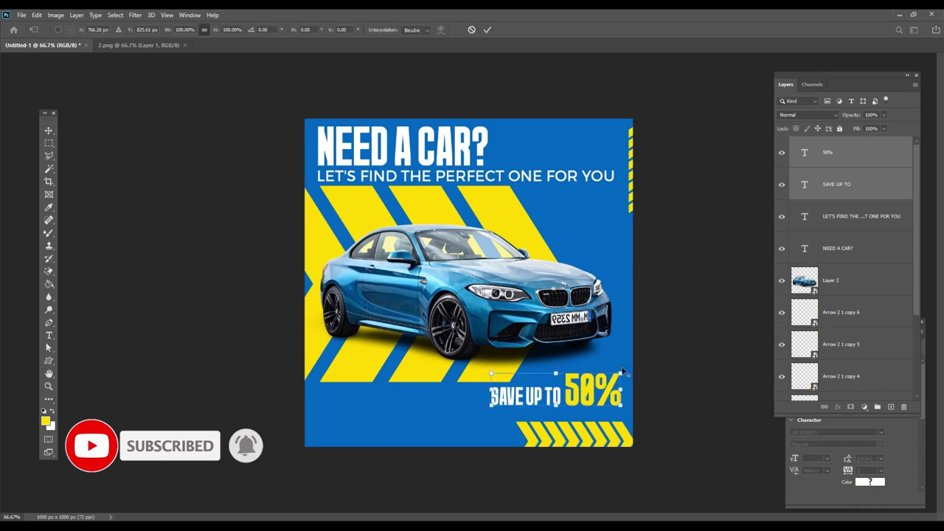
pyautogui.moveTo(622, 376); pyautogui.dragTo(615, 380)
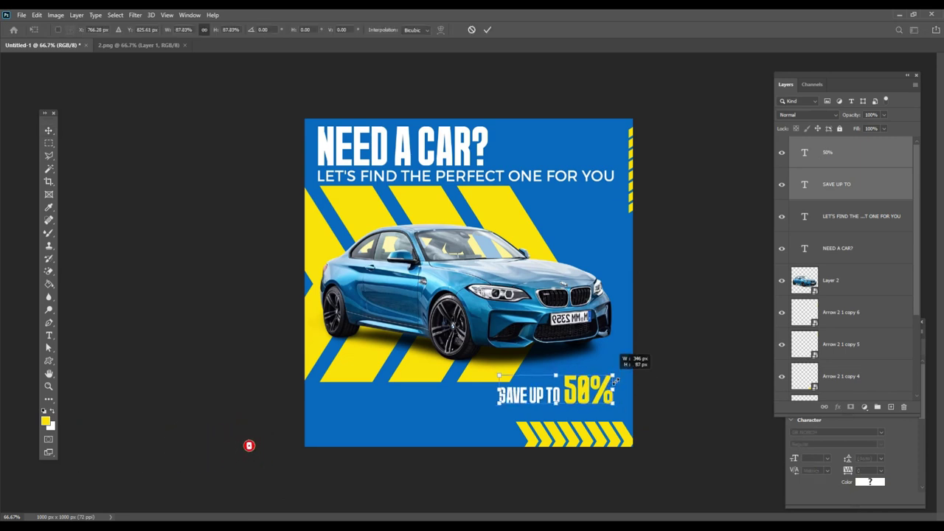
pyautogui.moveTo(658, 366); pyautogui.dragTo(614, 382)
pyautogui.click(487, 29)
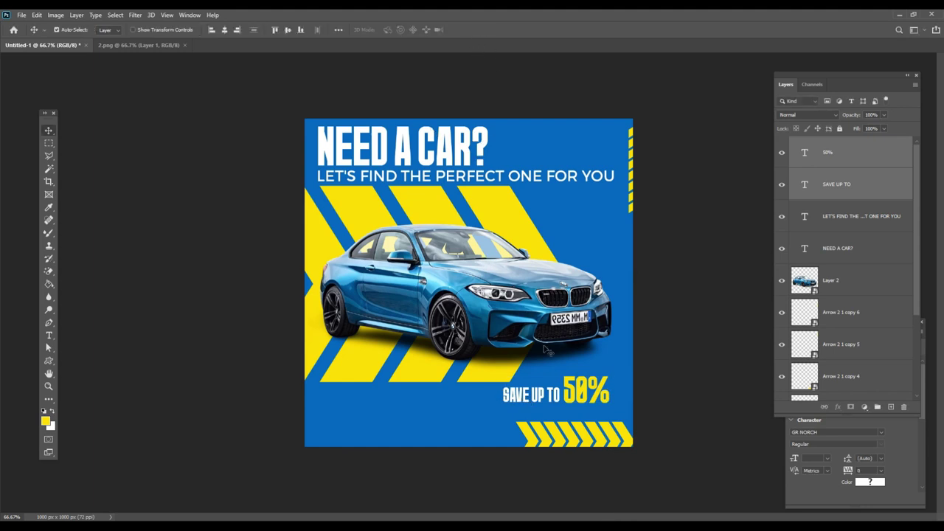
pyautogui.moveTo(576, 397); pyautogui.dragTo(580, 409)
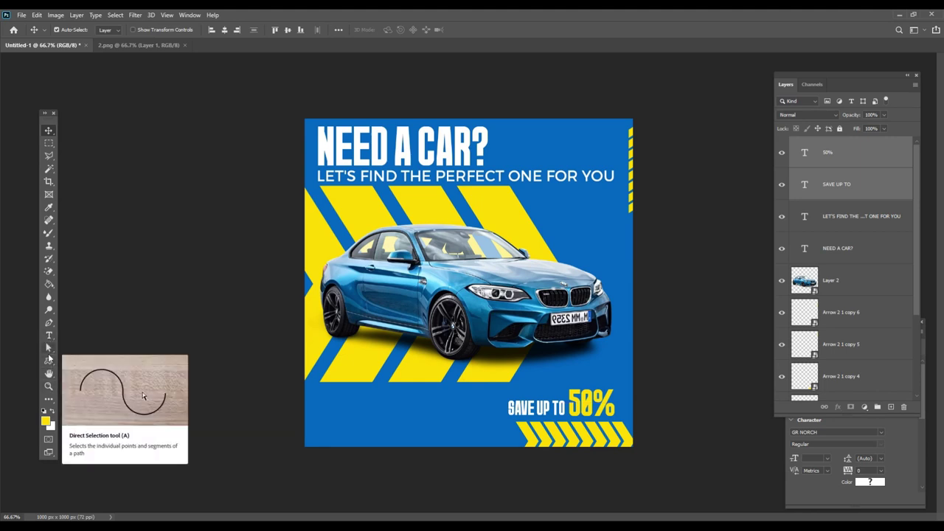
# - Switch to the Rounded Rectangle tool and raise the corner radius after a trial rectangle
pyautogui.click(48, 361)
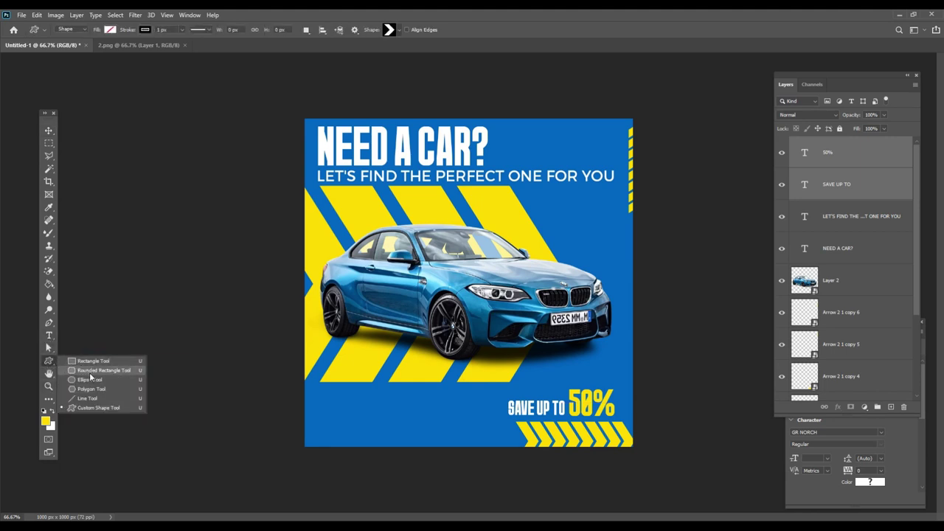
pyautogui.click(89, 373)
pyautogui.hotkey('shift', 'u')
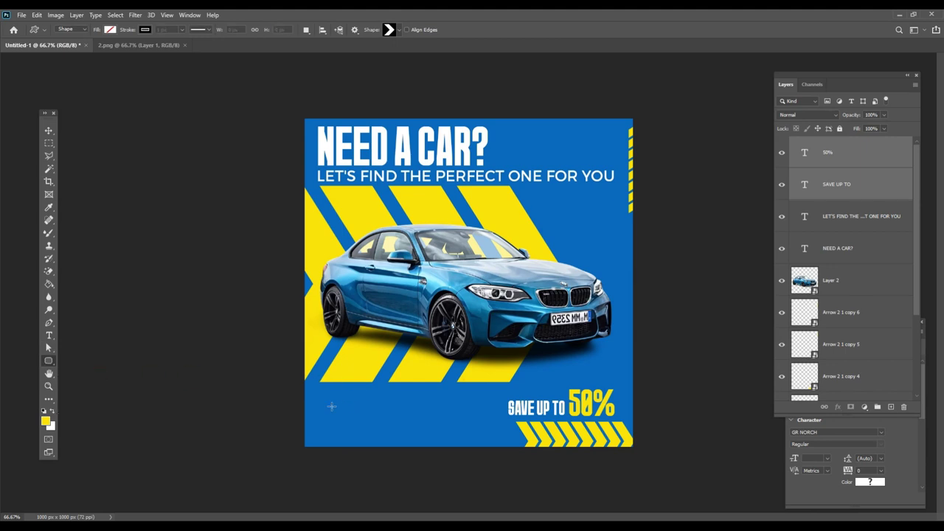
pyautogui.moveTo(333, 400)
pyautogui.mouseDown()
pyautogui.moveTo(442, 433)
pyautogui.moveTo(452, 426)
pyautogui.mouseUp()
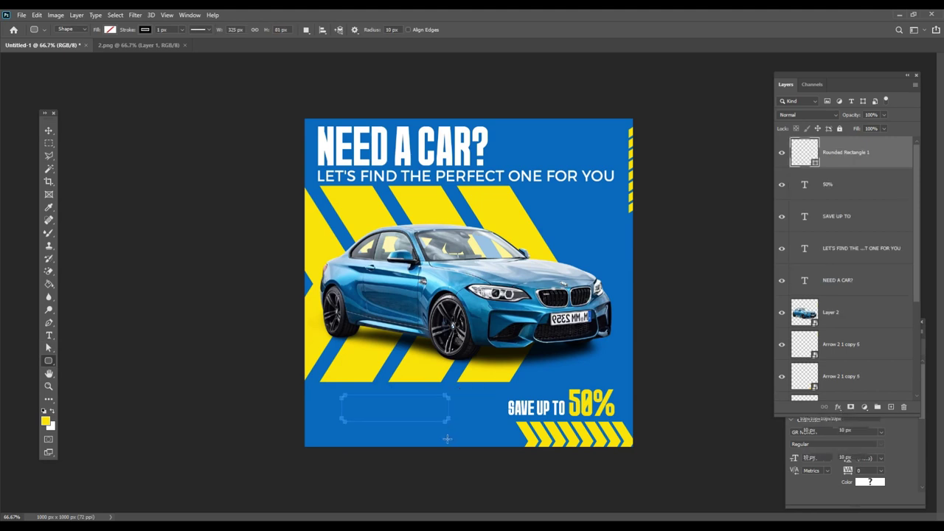
pyautogui.hotkey('ctrl', 'z')
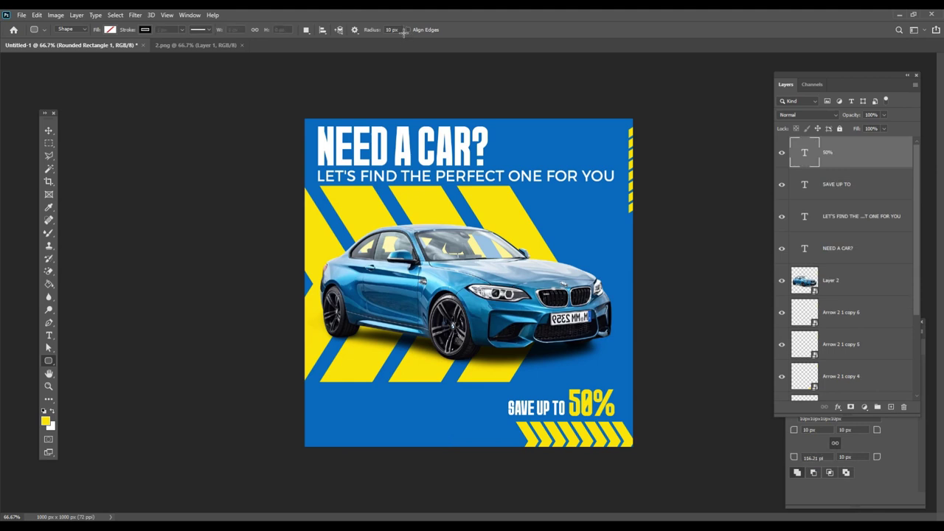
pyautogui.click(392, 30)
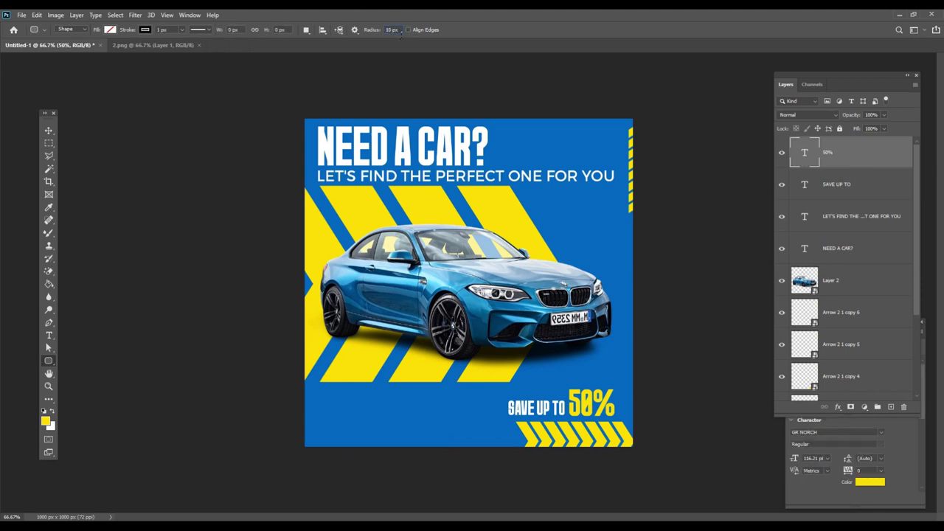
pyautogui.moveTo(382, 33); pyautogui.dragTo(412, 43)
pyautogui.write('80')
# - Set the shape fill to dark navy and draw the rounded button below the car
pyautogui.click(109, 29)
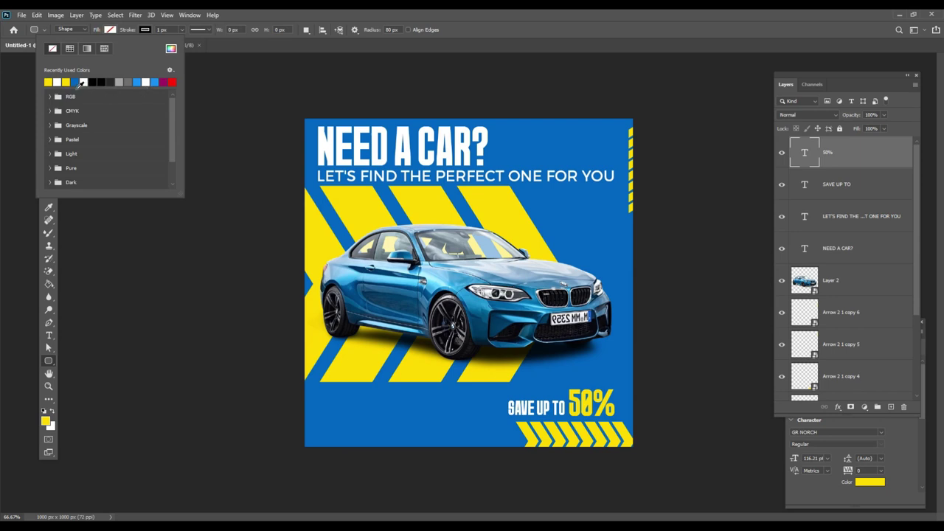
pyautogui.click(76, 83)
pyautogui.click(529, 30)
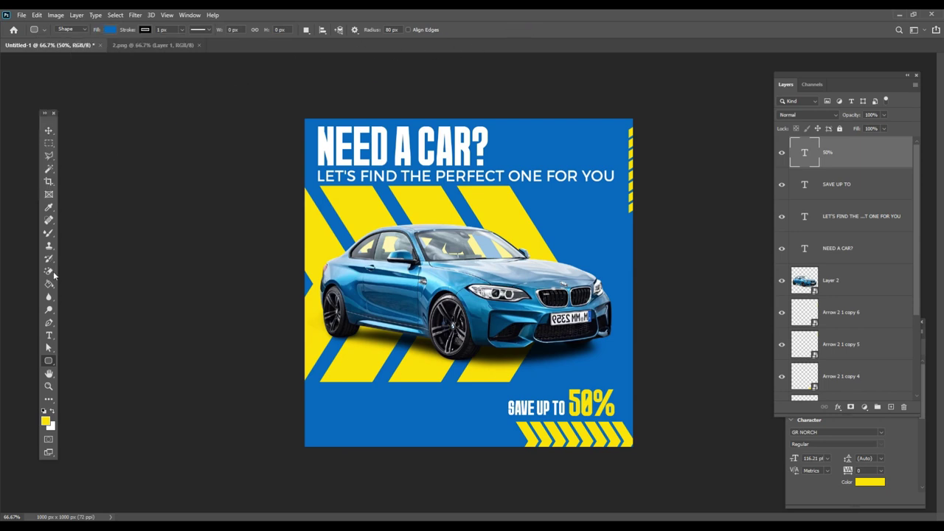
pyautogui.click(112, 29)
pyautogui.click(171, 49)
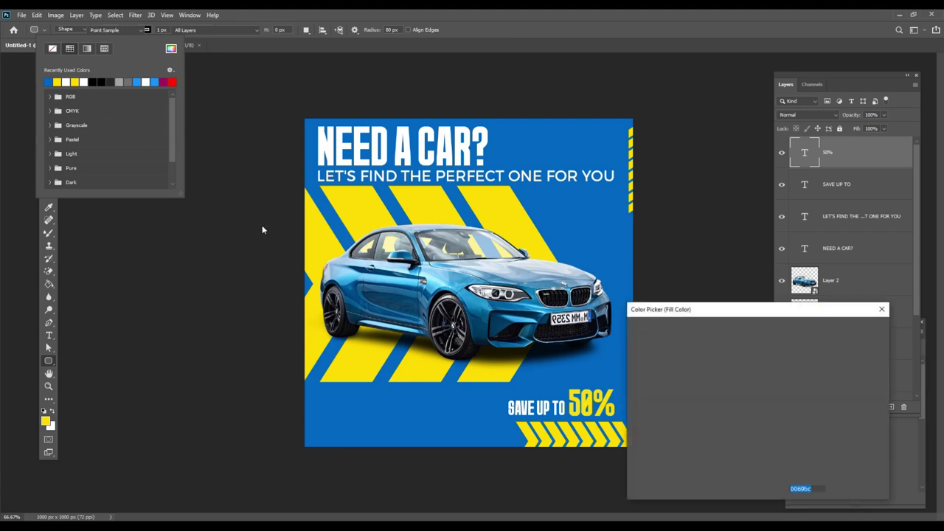
pyautogui.moveTo(736, 405); pyautogui.dragTo(764, 420)
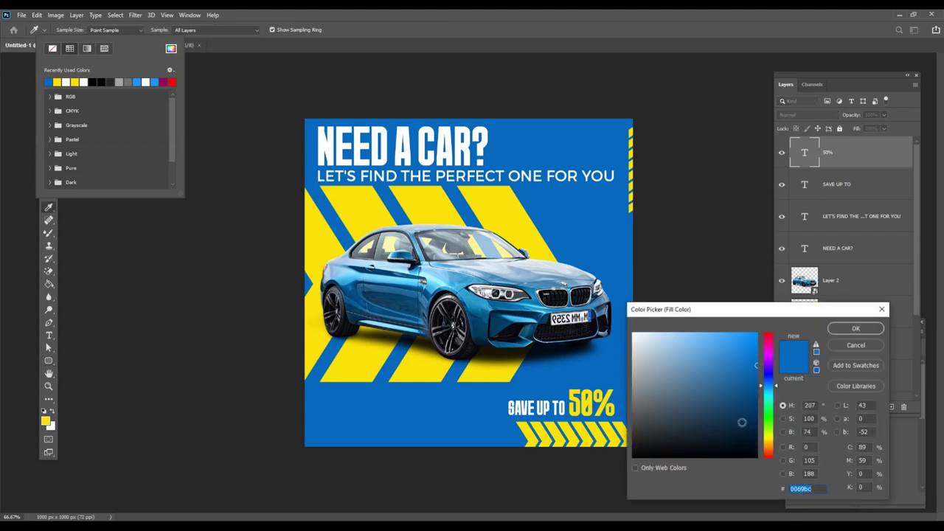
pyautogui.click(857, 328)
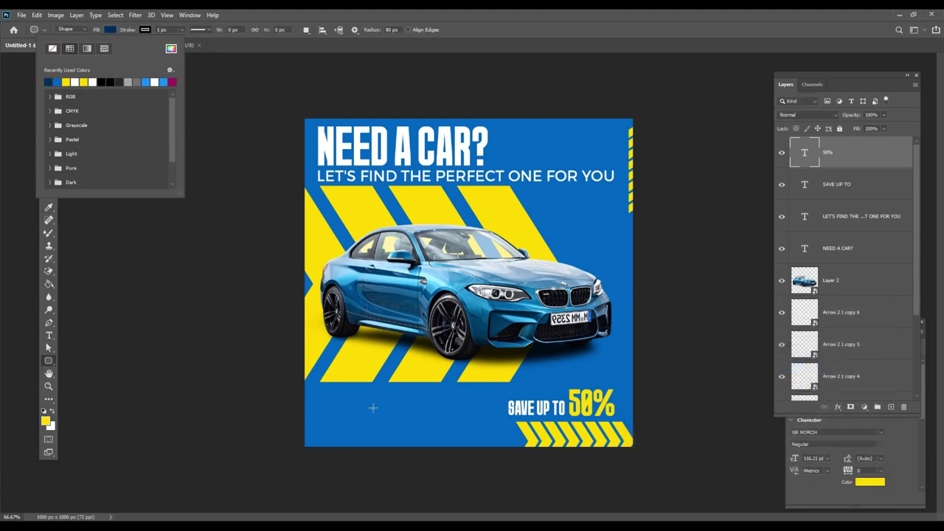
pyautogui.moveTo(340, 398)
pyautogui.mouseDown()
pyautogui.moveTo(457, 422)
pyautogui.moveTo(453, 433)
pyautogui.mouseUp()
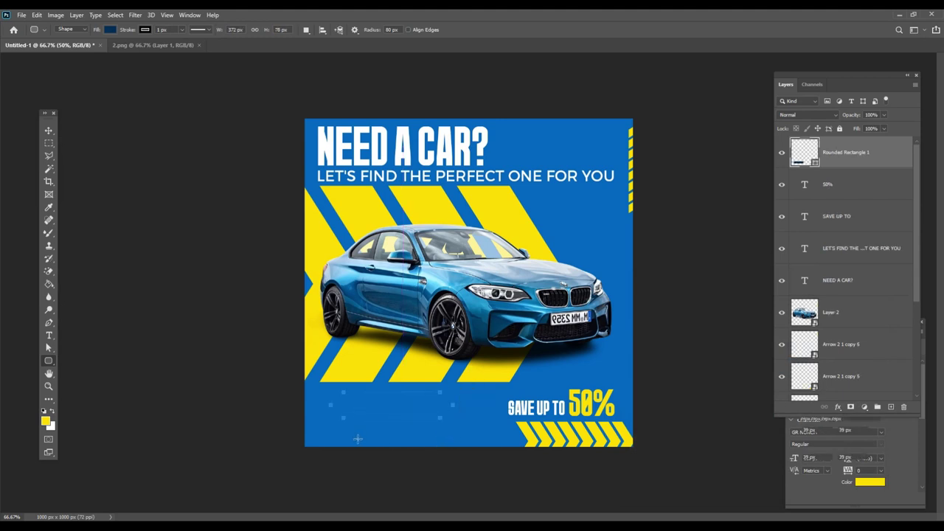
# - Adjust the button position and drag a copy of the tagline down onto it
pyautogui.click(49, 130)
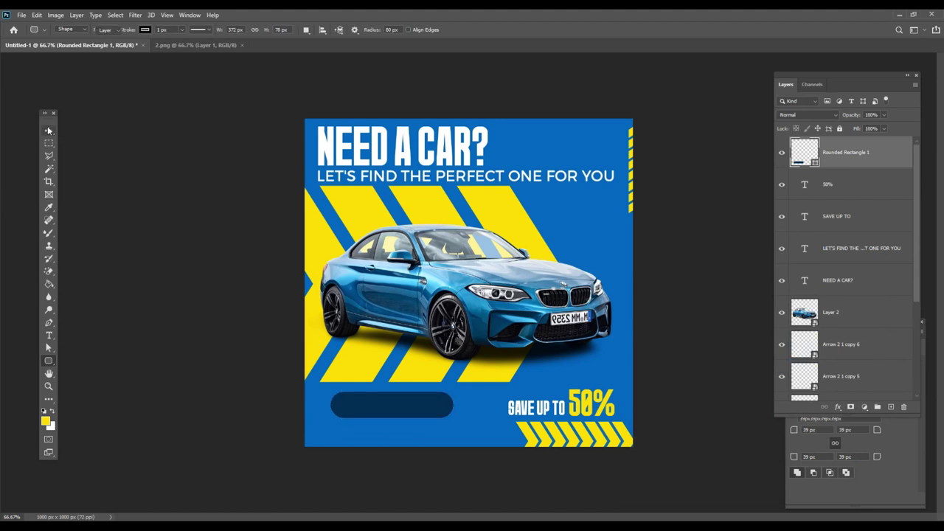
pyautogui.click(265, 295)
pyautogui.moveTo(395, 407); pyautogui.dragTo(397, 406)
pyautogui.moveTo(389, 181); pyautogui.dragTo(383, 436)
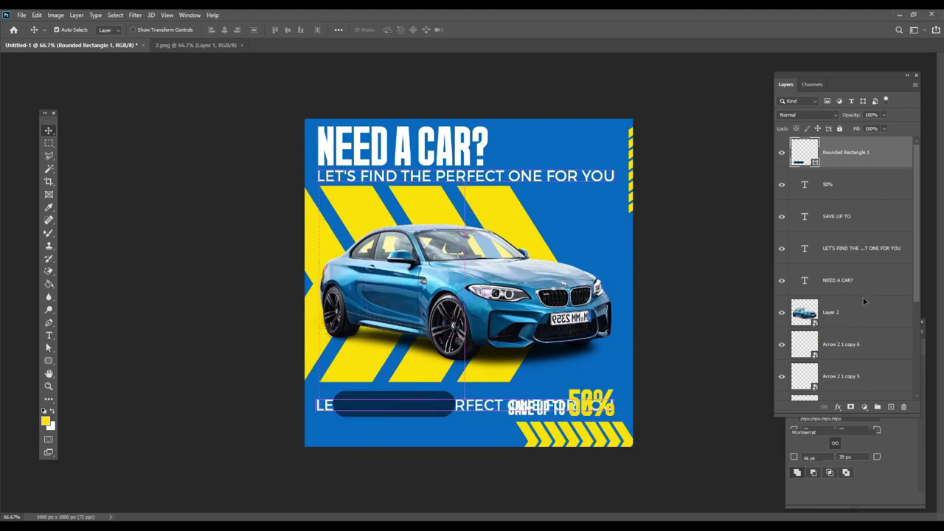
# - Stack the tagline copy above the button, retype it as Book Now, centre it, and duplicate it below
pyautogui.moveTo(856, 251)
pyautogui.mouseDown()
pyautogui.moveTo(854, 224)
pyautogui.moveTo(816, 157)
pyautogui.mouseUp()
pyautogui.doubleClick(812, 155)
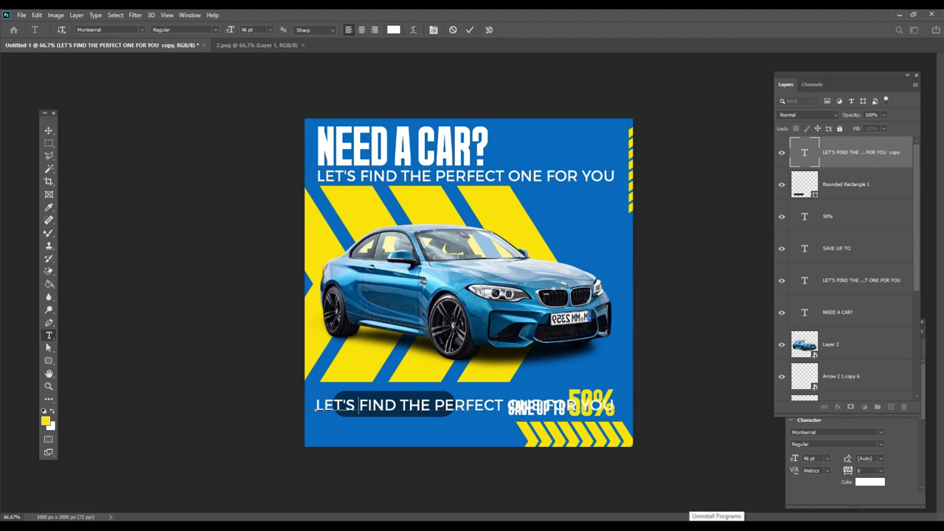
pyautogui.write('Book Now')
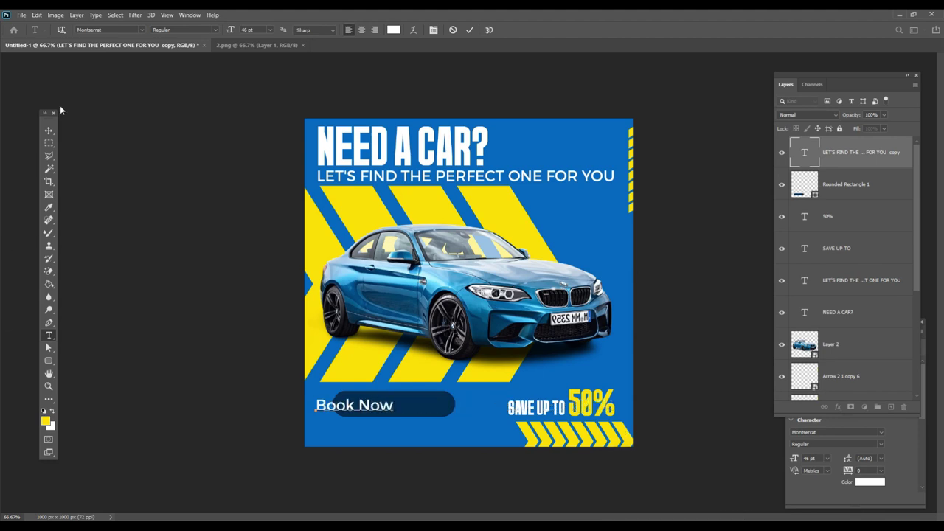
pyautogui.click(48, 130)
pyautogui.moveTo(387, 409); pyautogui.dragTo(405, 411)
pyautogui.press('Up')
pyautogui.press('Up')
pyautogui.press('Up')
pyautogui.moveTo(396, 404); pyautogui.dragTo(390, 433)
pyautogui.doubleClick(390, 433)
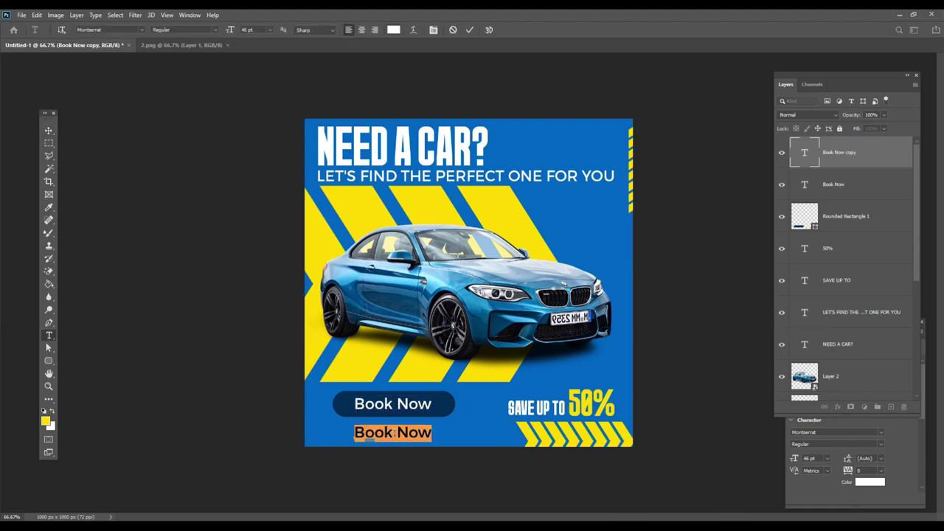
pyautogui.click(367, 435)
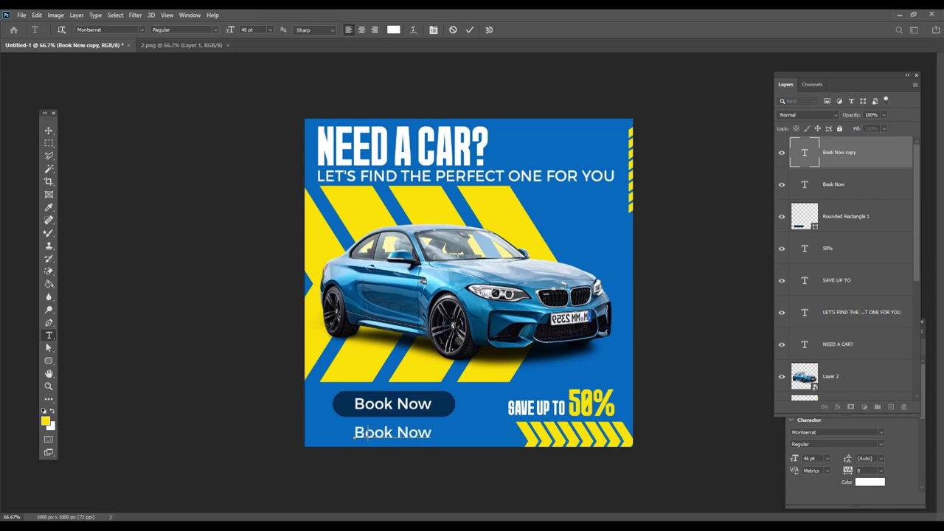
pyautogui.hotkey('ctrl', 'a')
pyautogui.write('www.yout')
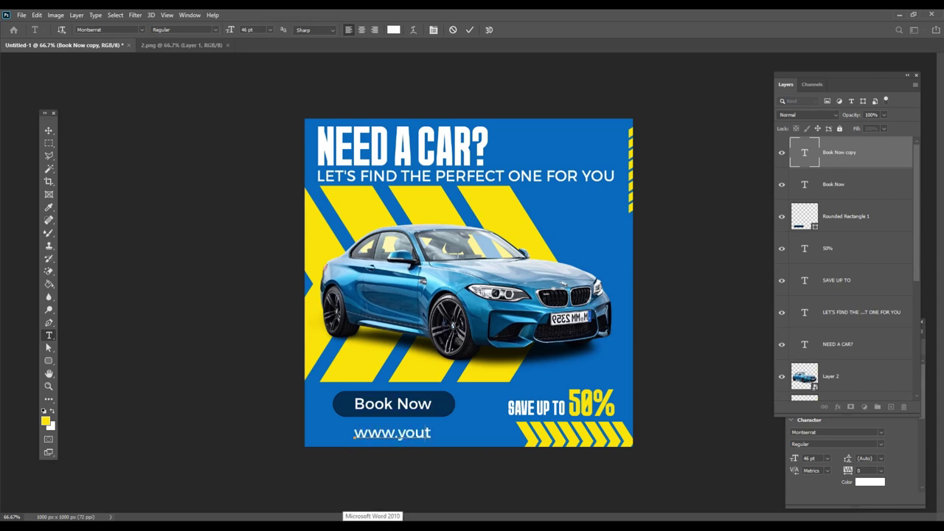
pyautogui.press('BackSpace')
pyautogui.write('rcars.com')
pyautogui.hotkey('ctrl', 'a')
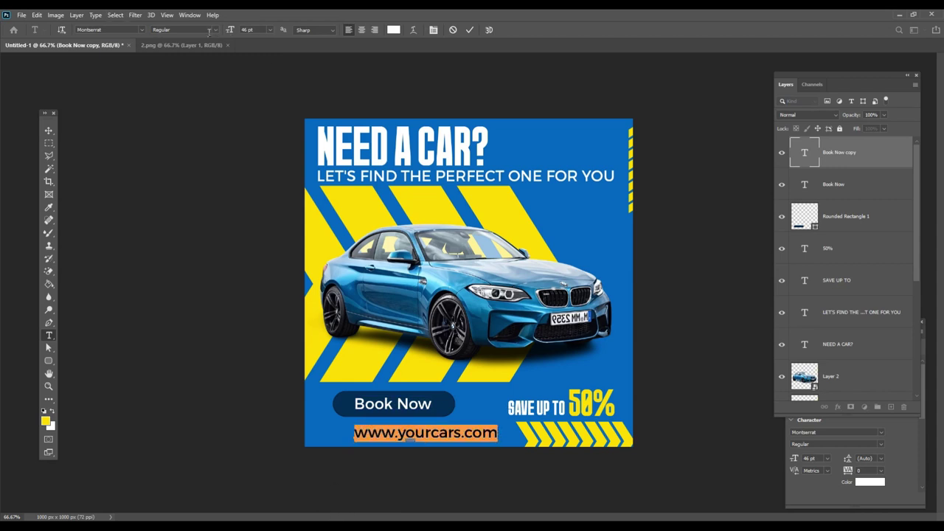
pyautogui.click(215, 31)
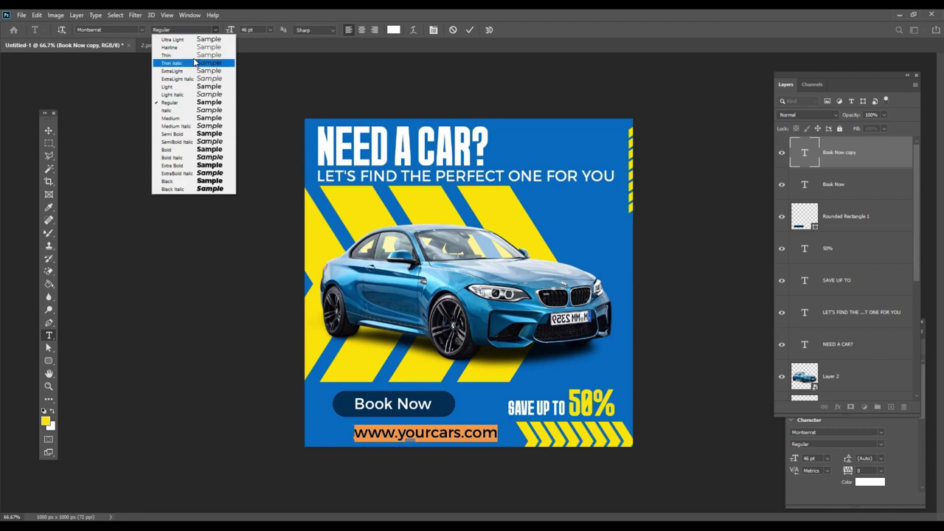
pyautogui.click(193, 56)
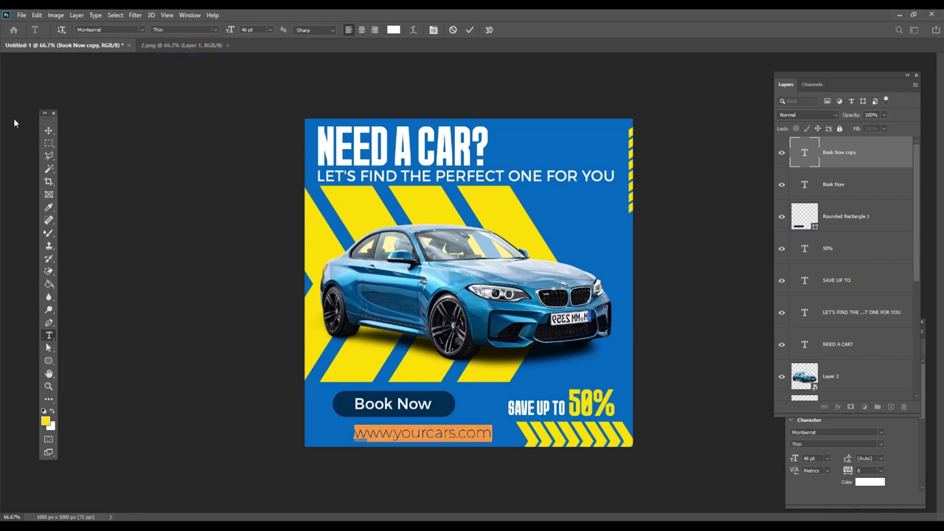
pyautogui.click(215, 31)
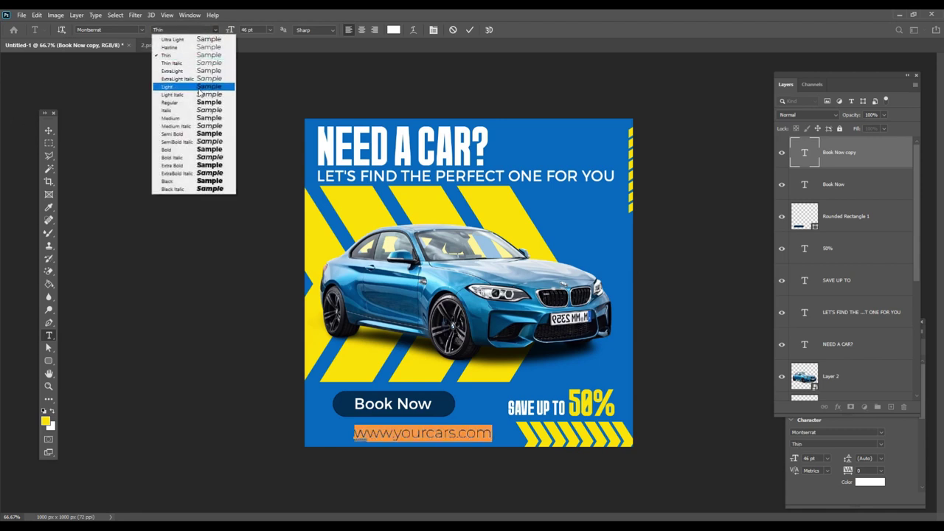
pyautogui.click(200, 89)
pyautogui.hotkey('ctrl', 'h')
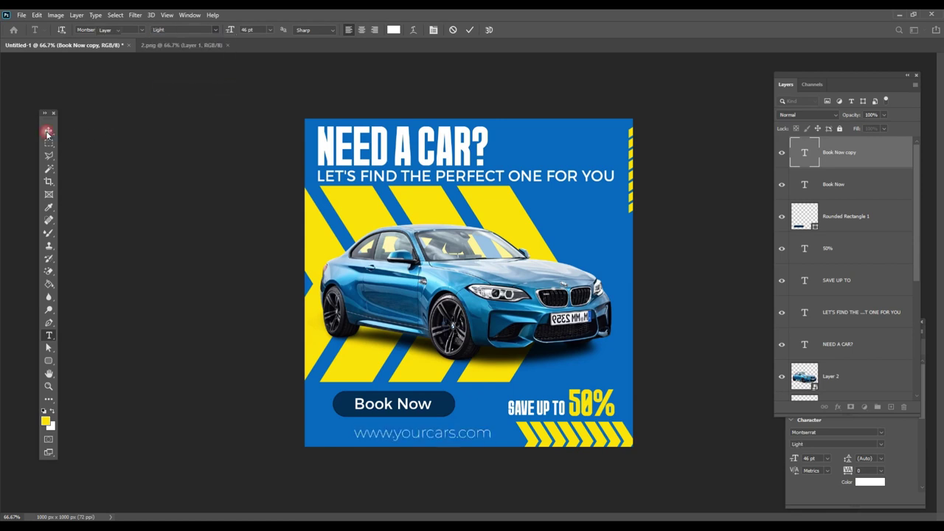
pyautogui.hotkey('ctrl', 'Return')
pyautogui.press('v')
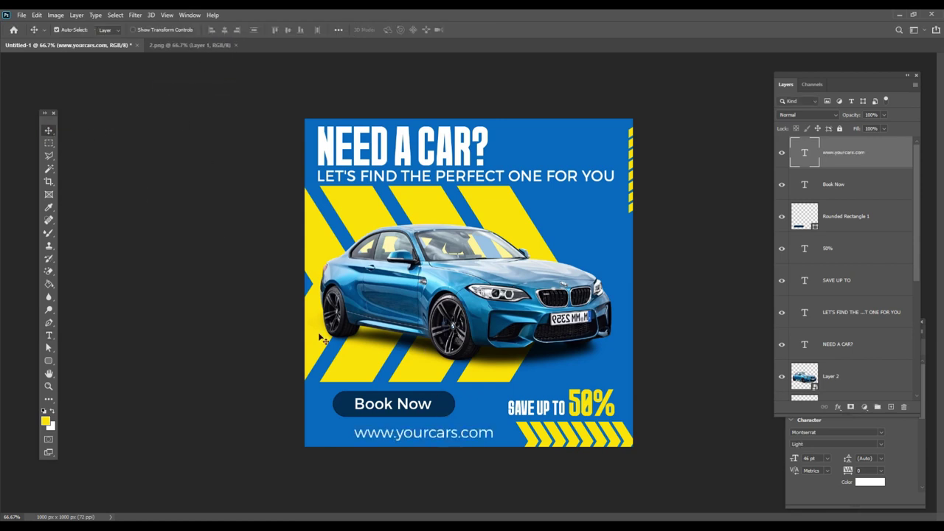
pyautogui.moveTo(448, 436); pyautogui.dragTo(417, 436)
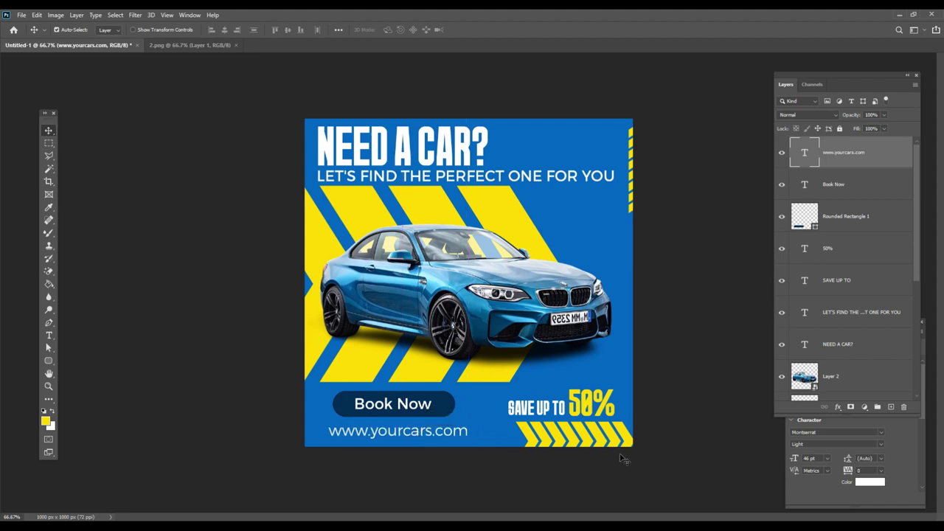
pyautogui.moveTo(434, 436); pyautogui.dragTo(434, 433)
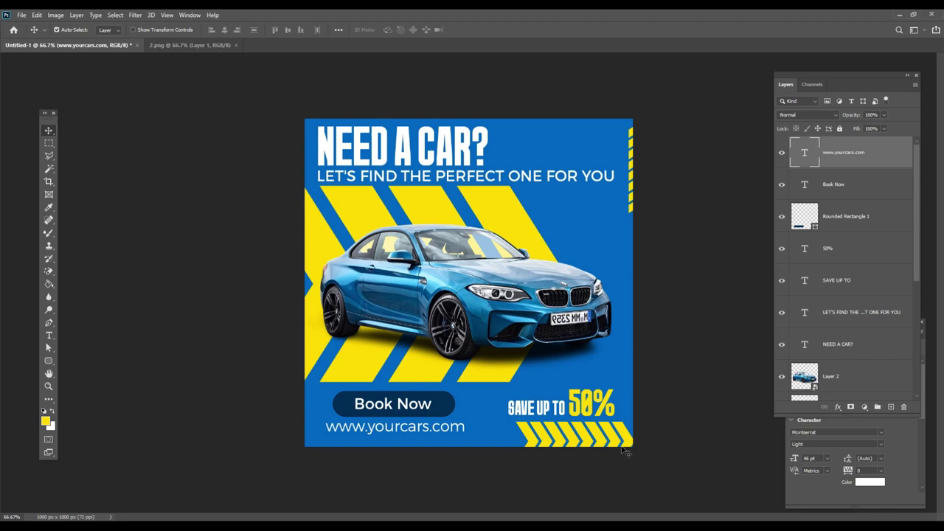